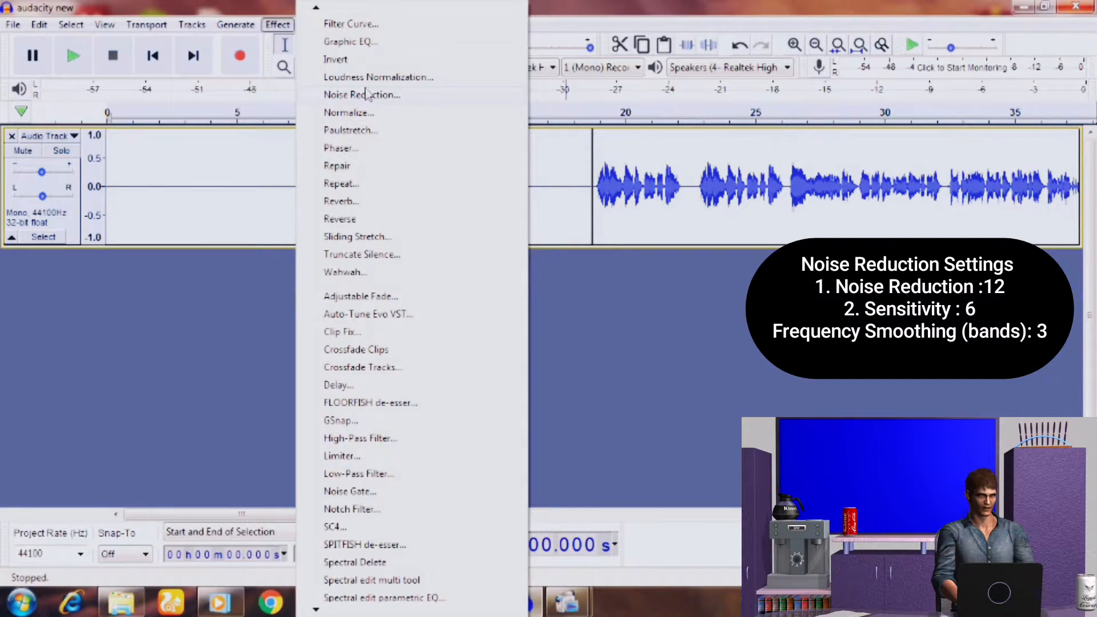
# Apply Noise Reduction to the track with 12 dB reduction, sensitivity 6.00 and 3 frequency smoothing bands, and play back the result
pyautogui.moveTo(317, 8)
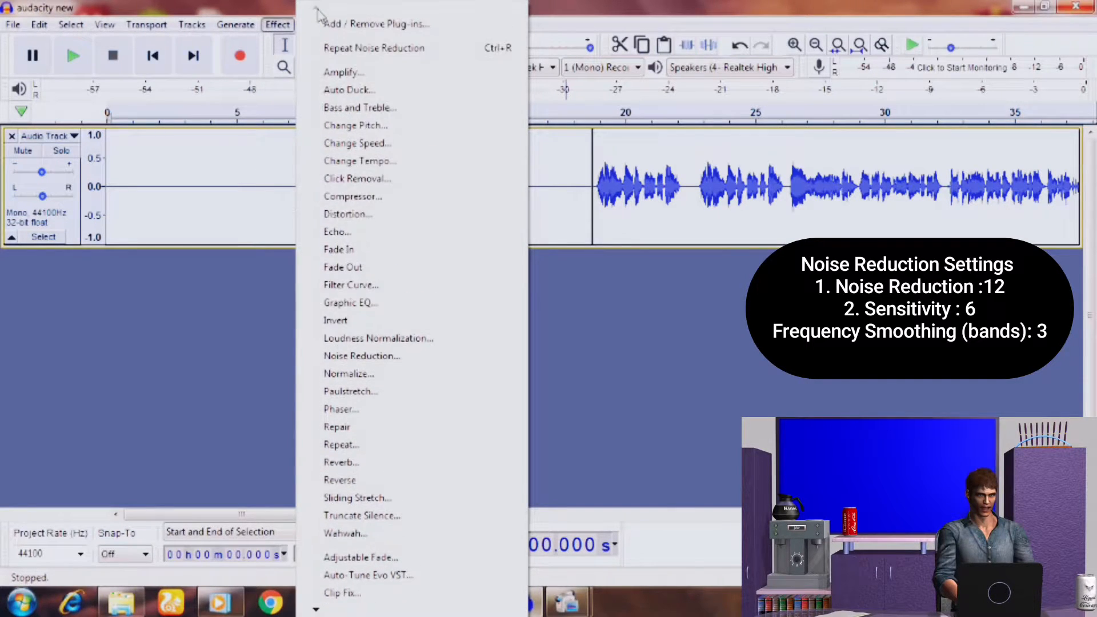
pyautogui.click(345, 356)
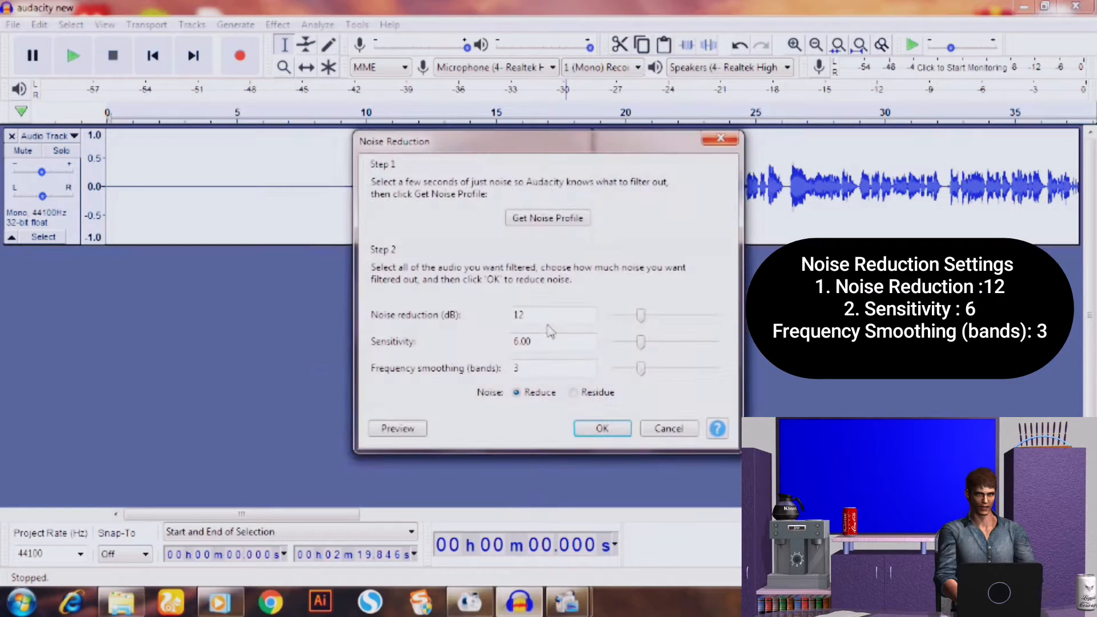
pyautogui.click(602, 429)
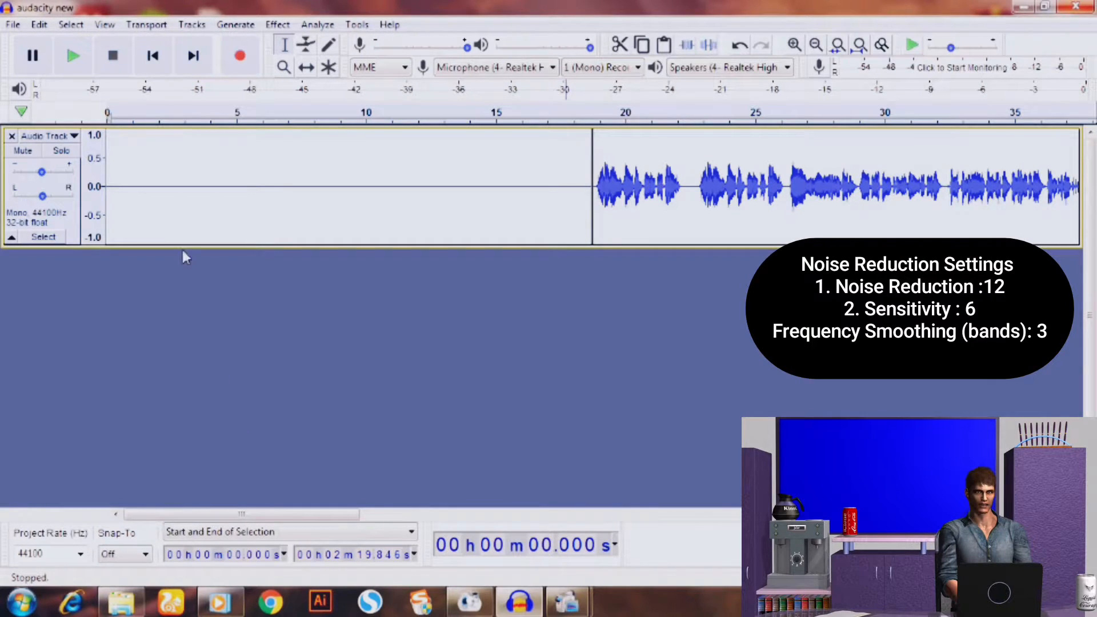
pyautogui.click(79, 66)
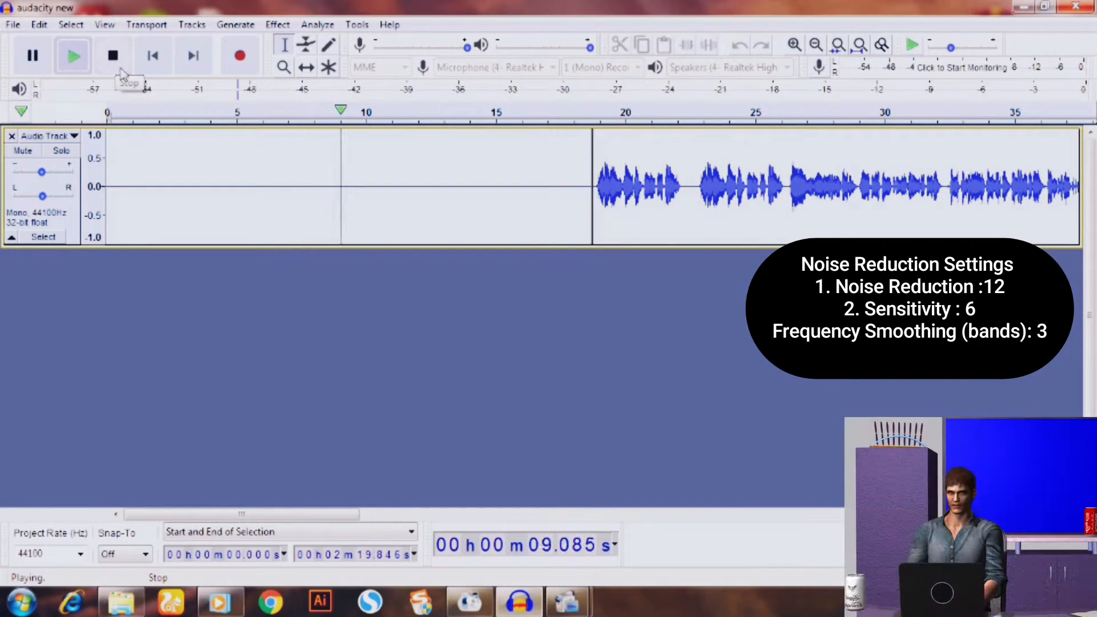
pyautogui.click(116, 64)
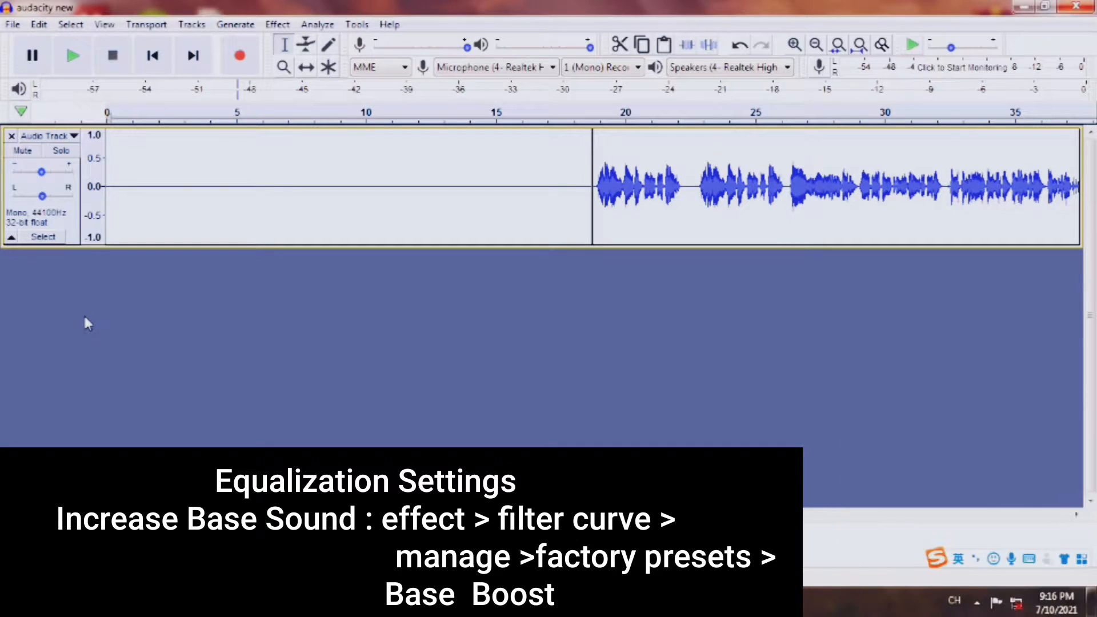
# Compare the curves of the Bass Boost and Bass Cut factory presets in the Filter Curve effect
pyautogui.click(278, 24)
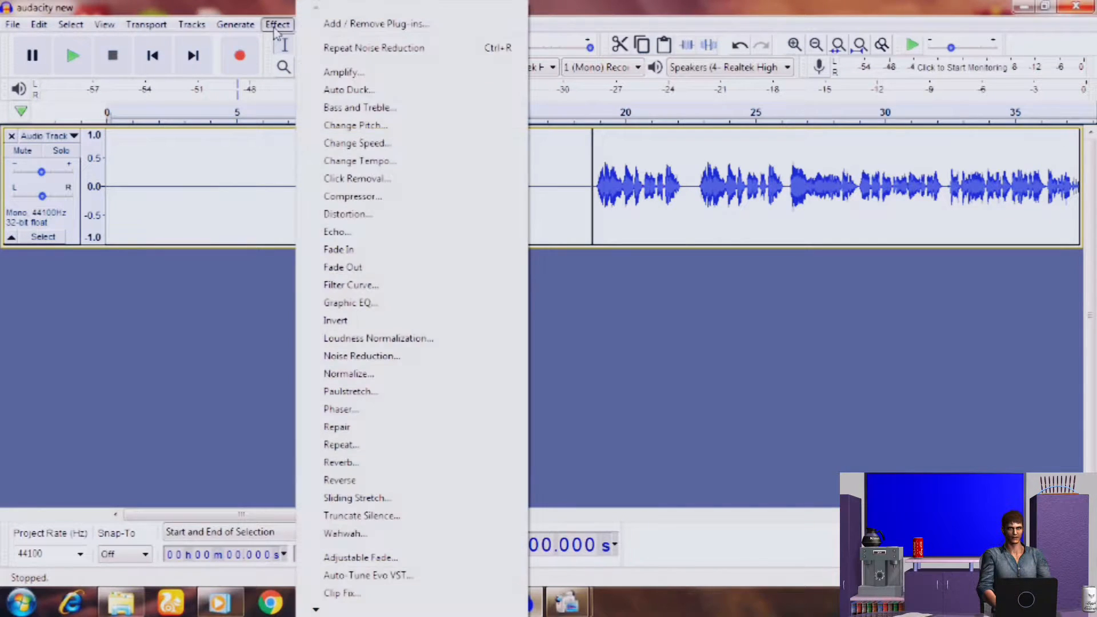
pyautogui.click(351, 285)
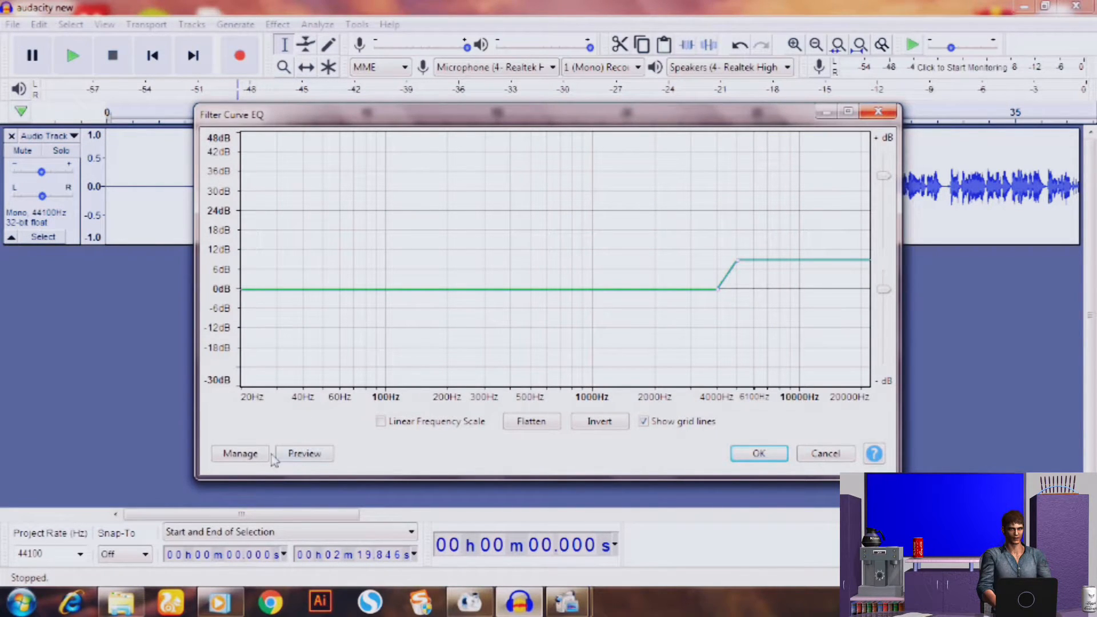
pyautogui.click(239, 454)
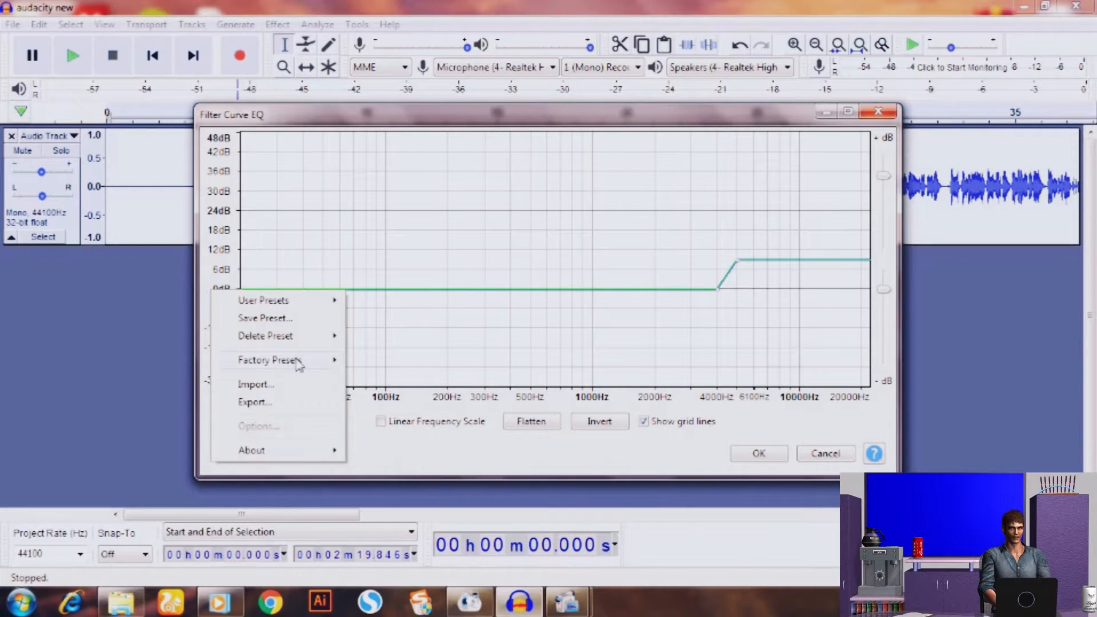
pyautogui.moveTo(314, 361)
pyautogui.click(415, 421)
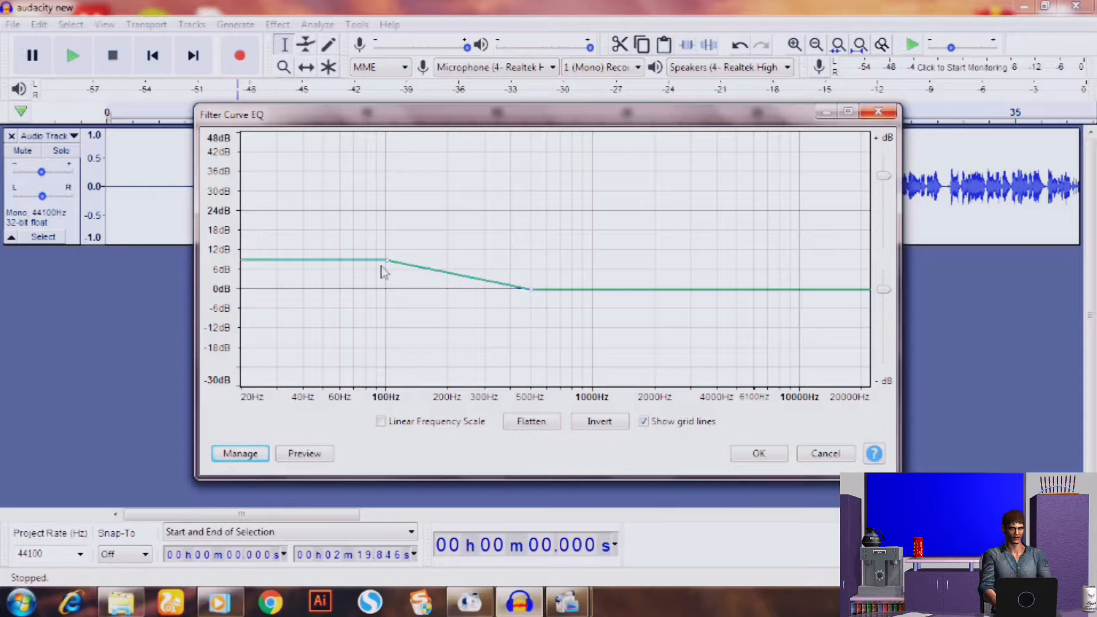
pyautogui.click(250, 459)
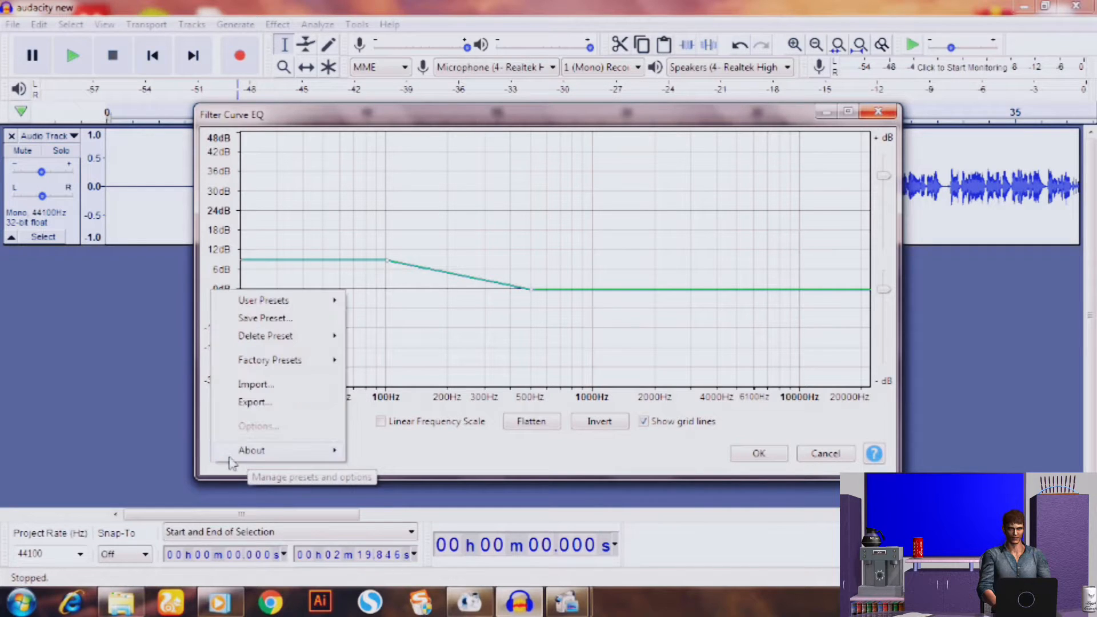
pyautogui.moveTo(284, 367)
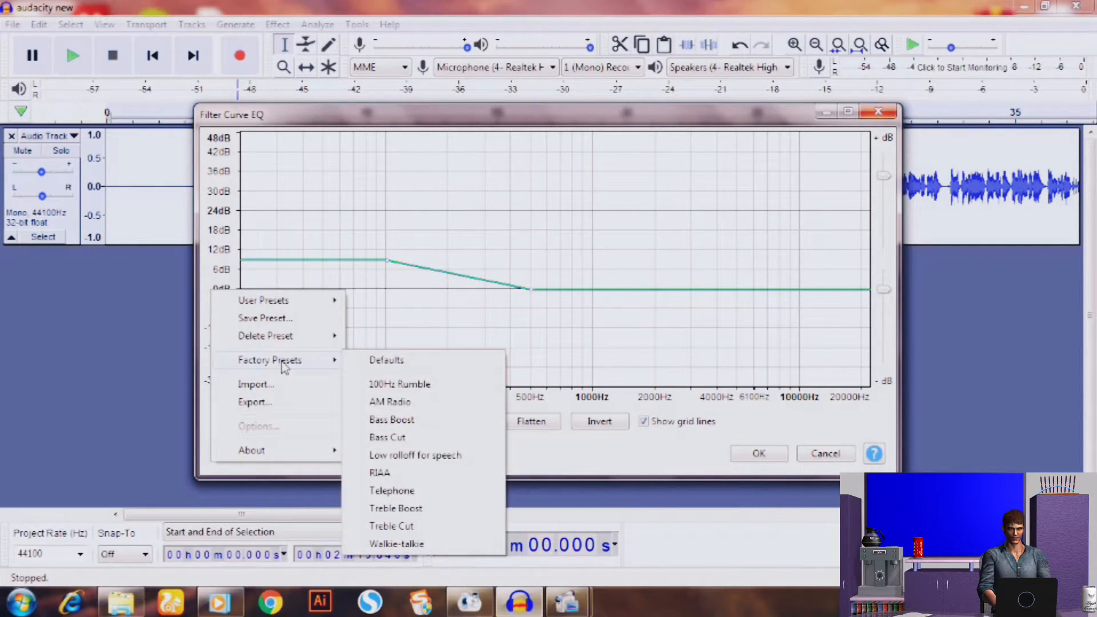
pyautogui.click(389, 438)
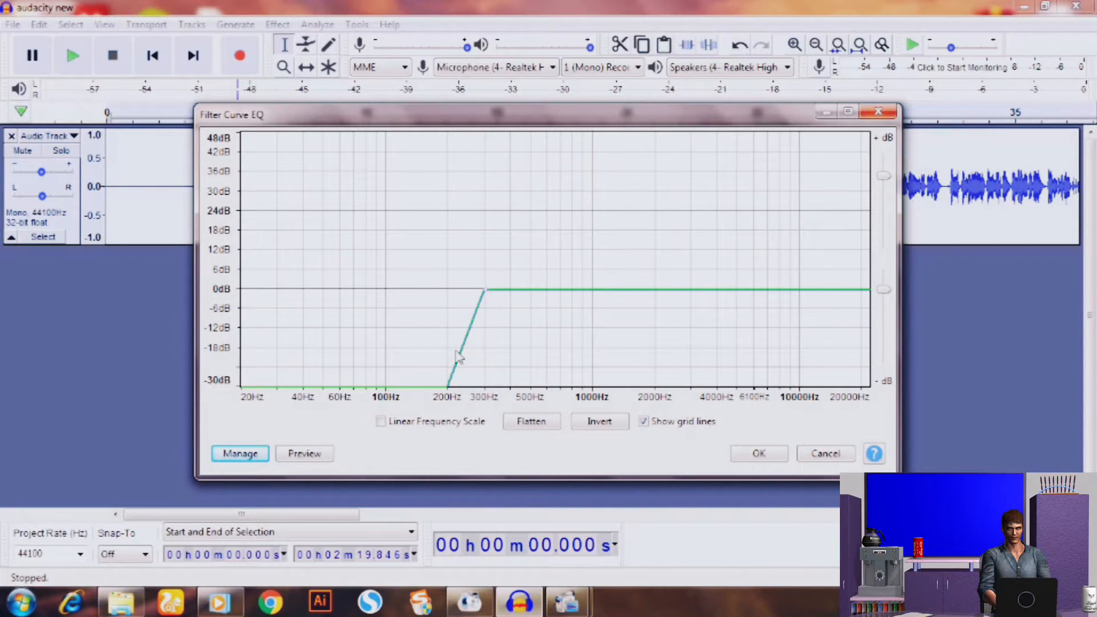
# Examine the curves of the Treble Boost and Treble Cut factory presets, and close Filter Curve without applying anything
pyautogui.click(241, 453)
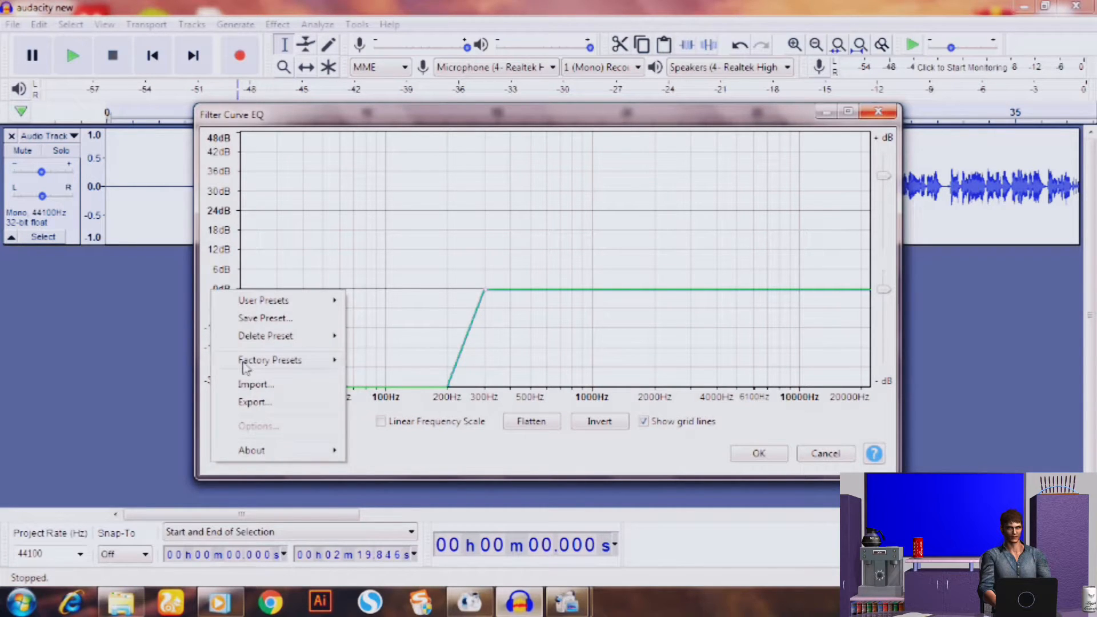
pyautogui.moveTo(246, 365)
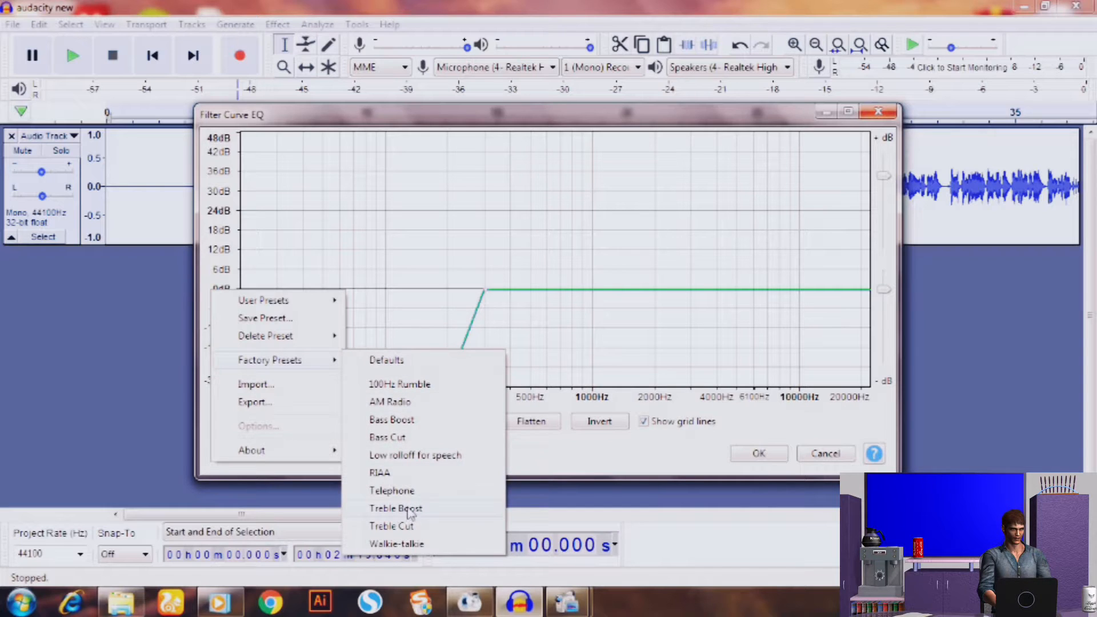
pyautogui.click(438, 512)
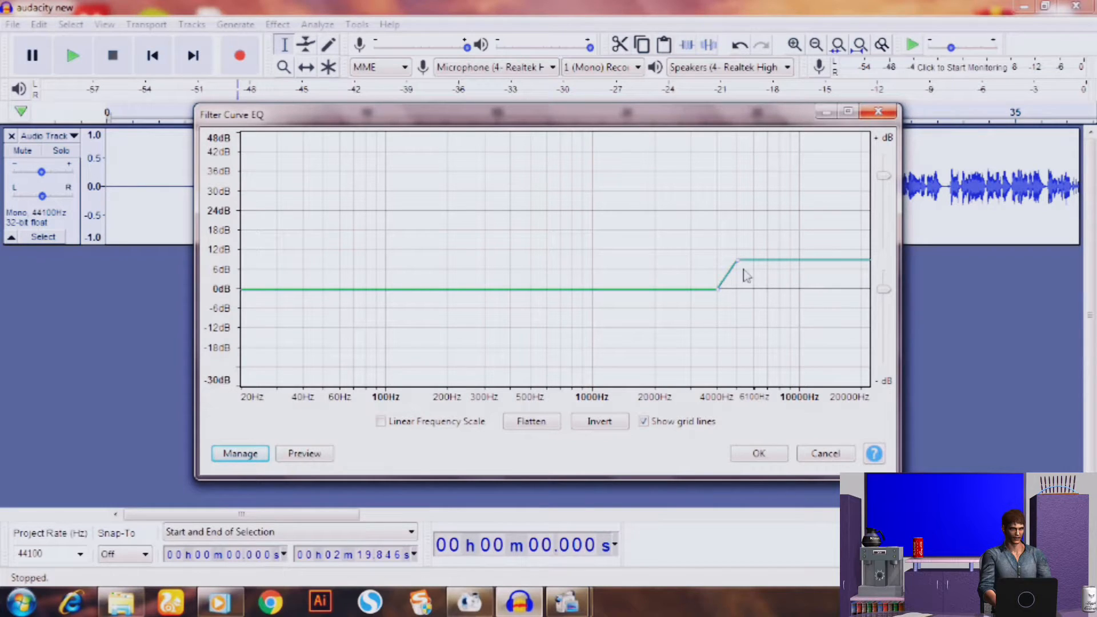
pyautogui.click(241, 456)
pyautogui.moveTo(286, 364)
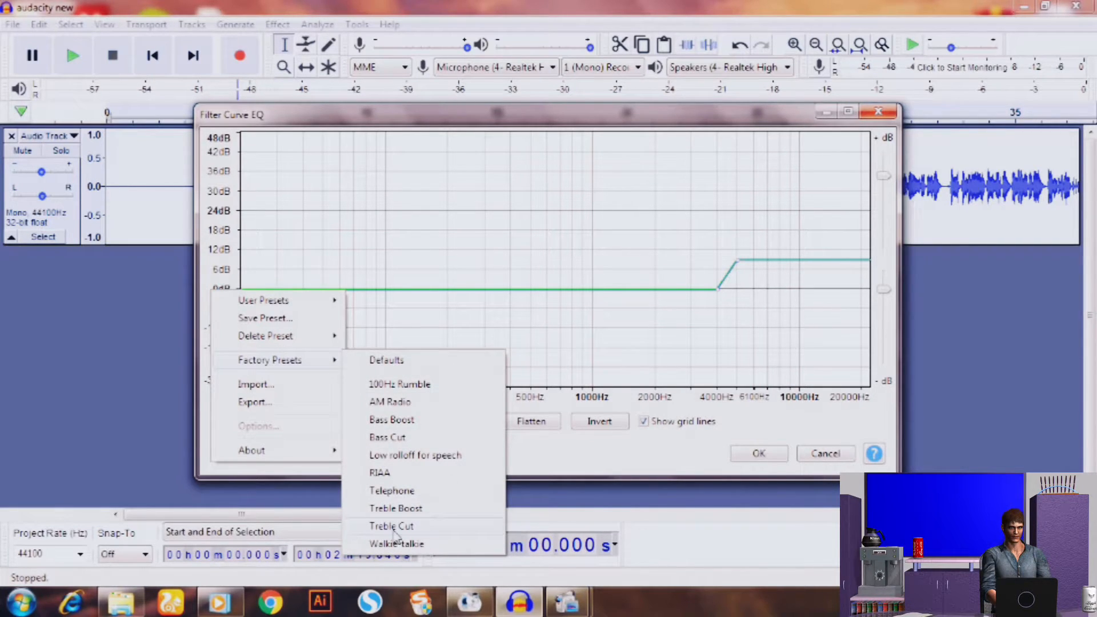
pyautogui.click(423, 528)
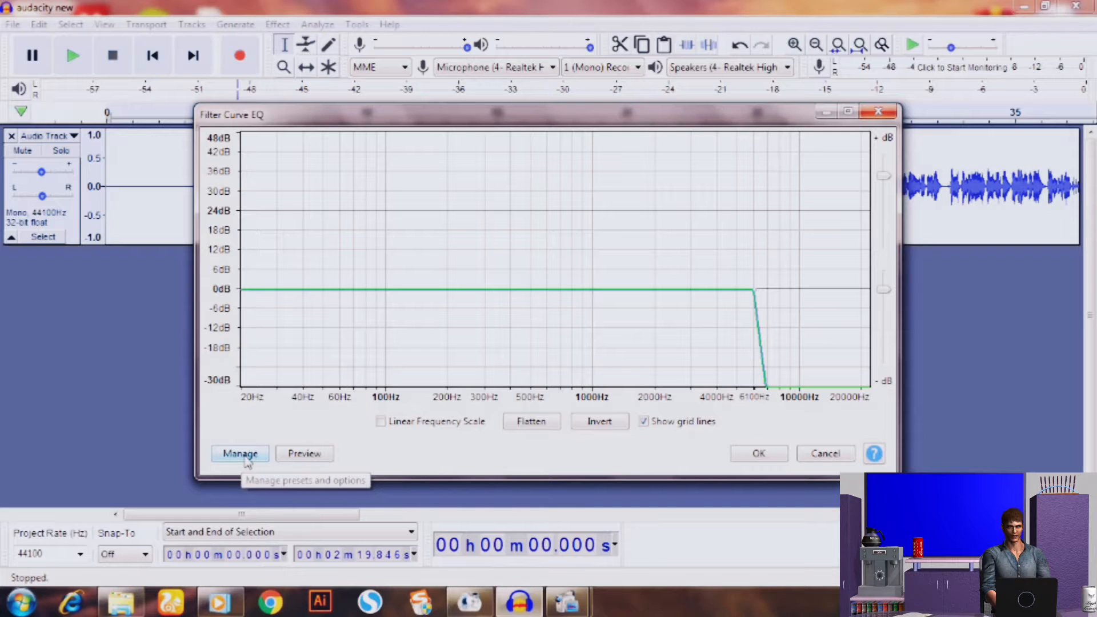
pyautogui.click(825, 453)
# Apply the Filter Curve effect to the track with the Bass Boost factory preset
pyautogui.click(277, 25)
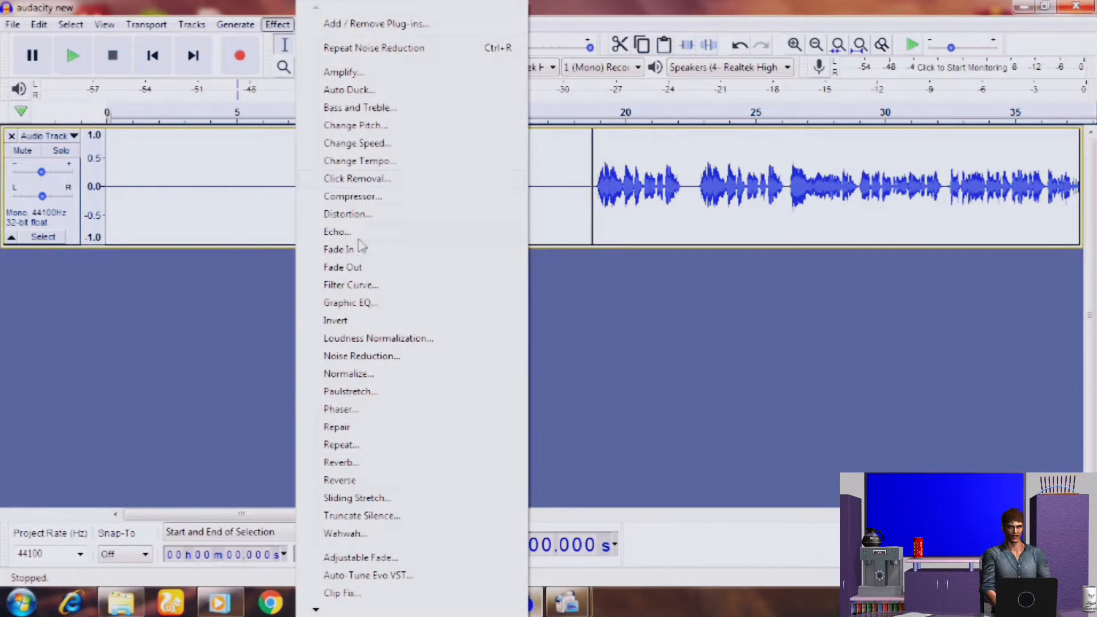
pyautogui.click(369, 287)
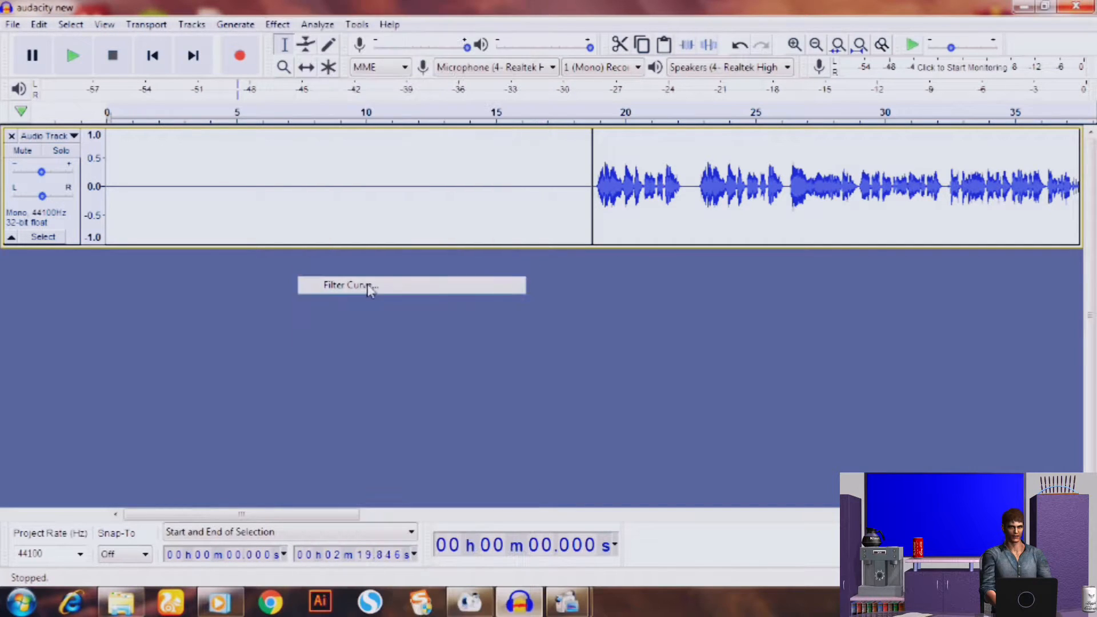
pyautogui.click(254, 458)
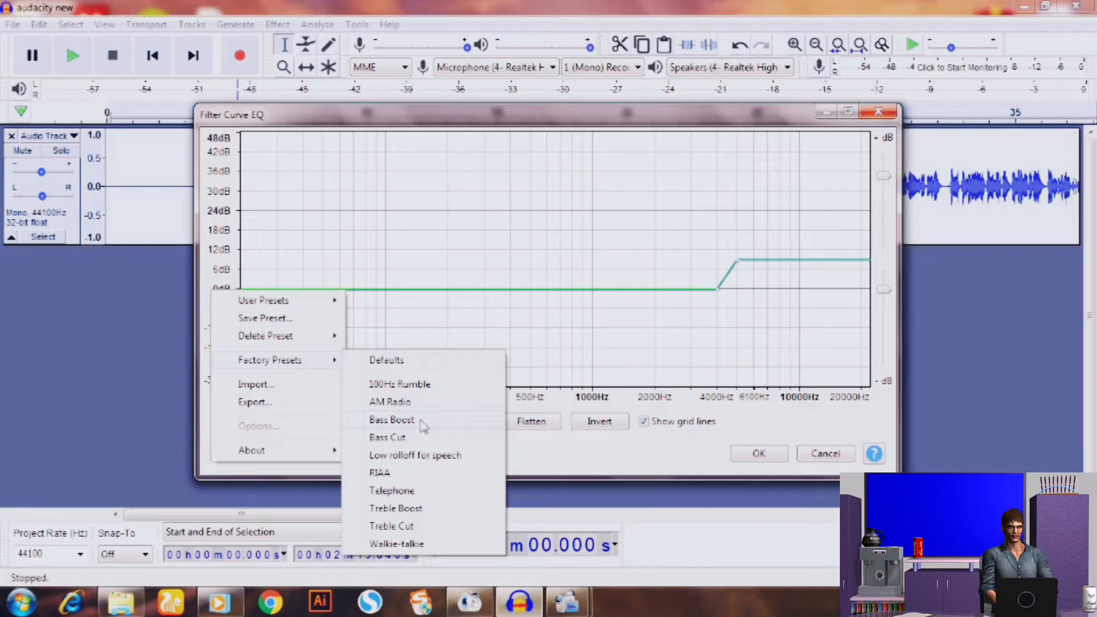
pyautogui.click(422, 423)
pyautogui.click(759, 453)
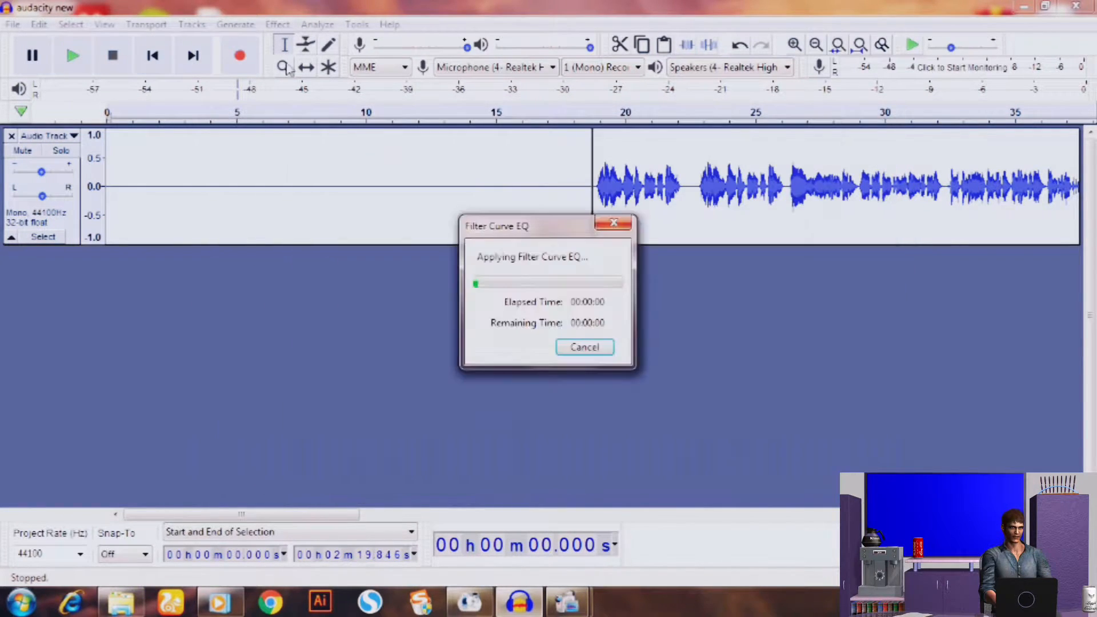
# Apply the Filter Curve effect with the Treble Boost factory preset, and play back the track, seeking to about 19 s
pyautogui.click(277, 25)
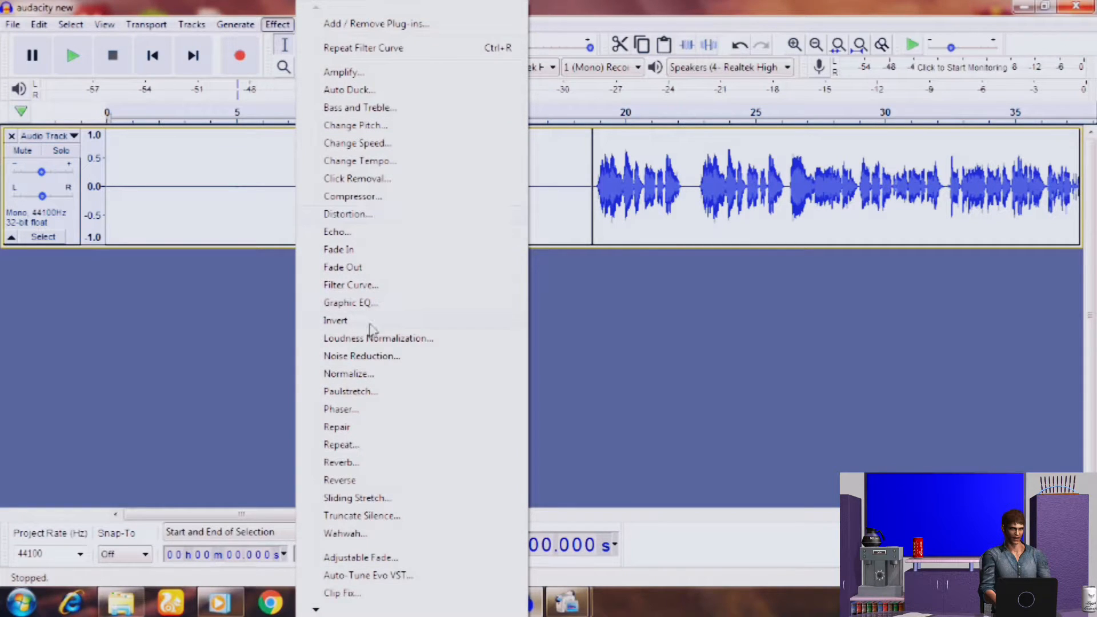
pyautogui.click(363, 286)
pyautogui.click(257, 455)
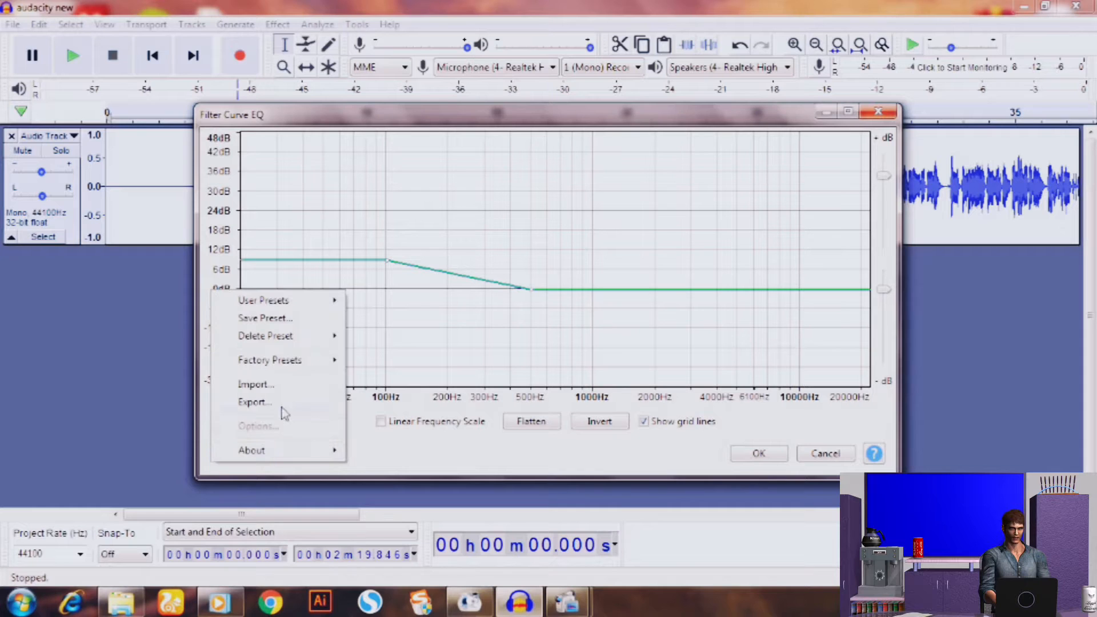
pyautogui.moveTo(286, 363)
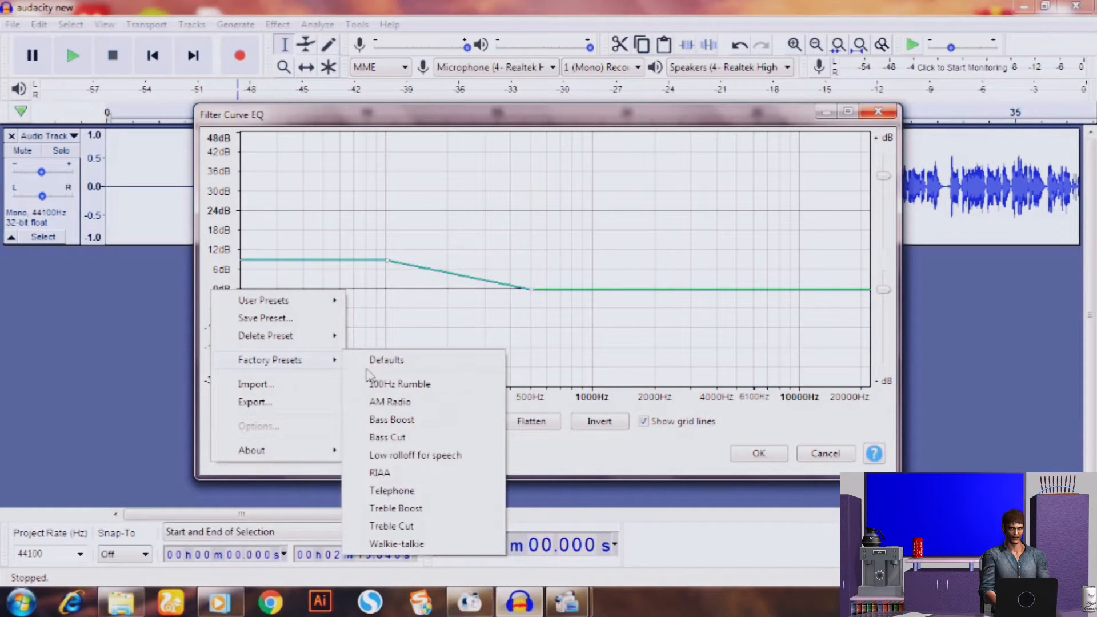
pyautogui.click(409, 510)
pyautogui.click(760, 454)
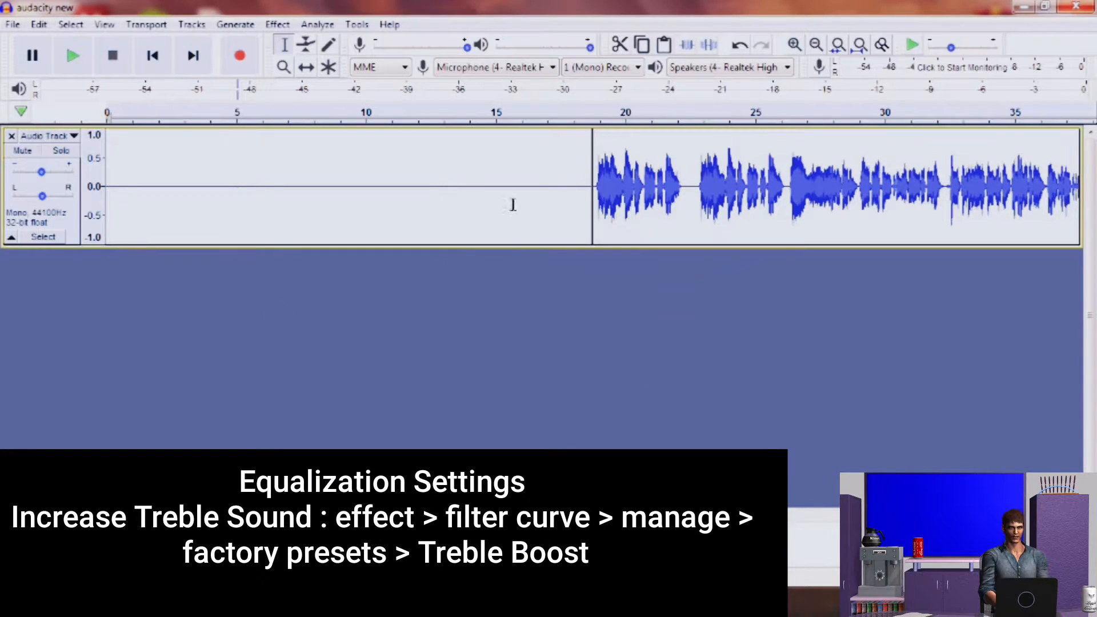
pyautogui.press('space')
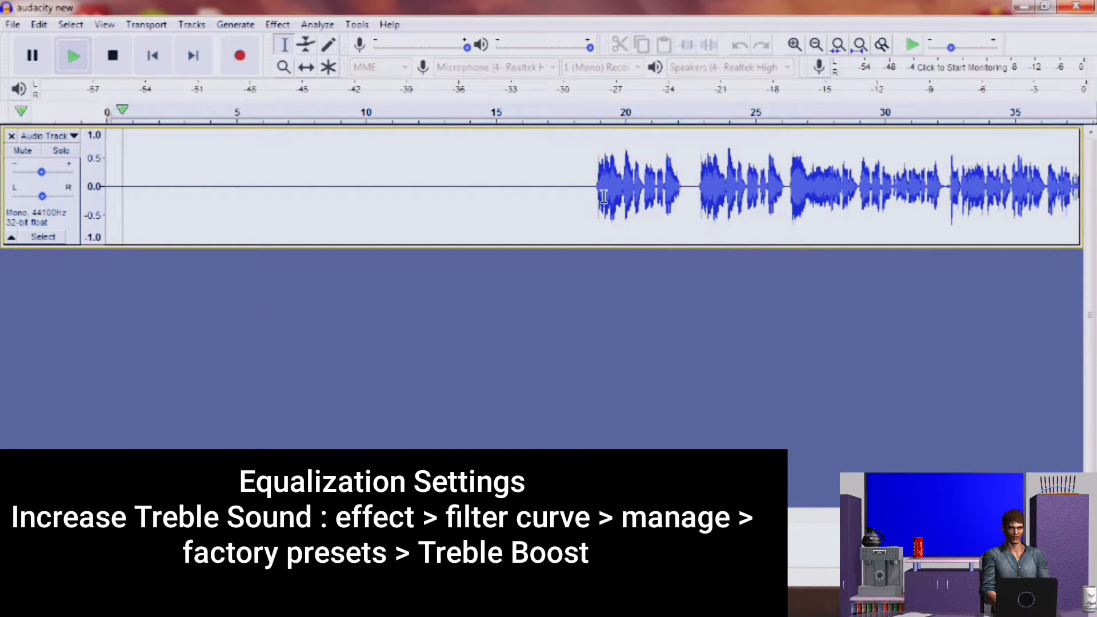
pyautogui.click(604, 194)
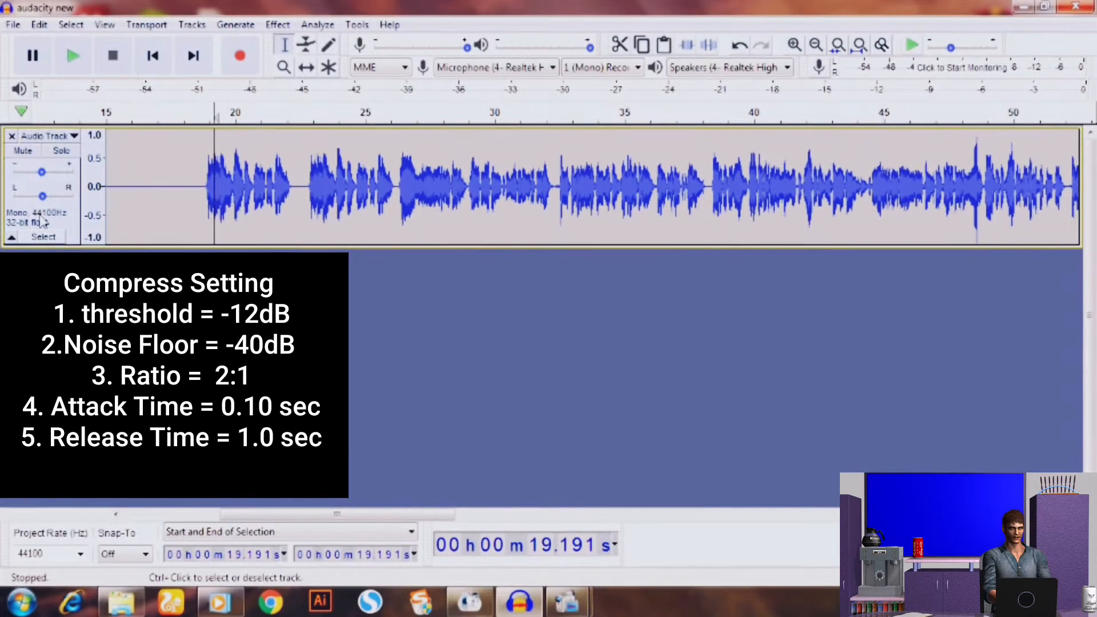
# Compress the whole track with threshold -12 dB, noise floor -40 dB, ratio 2:1, attack time 0.10 secs and release time 1.0 secs
pyautogui.click(74, 230)
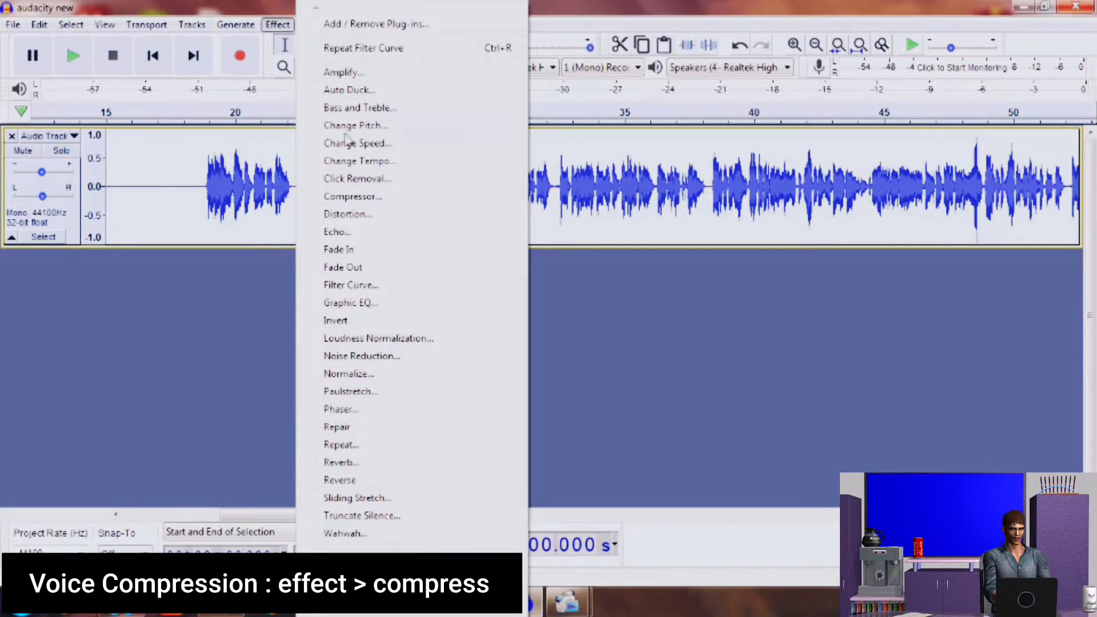
pyautogui.click(354, 197)
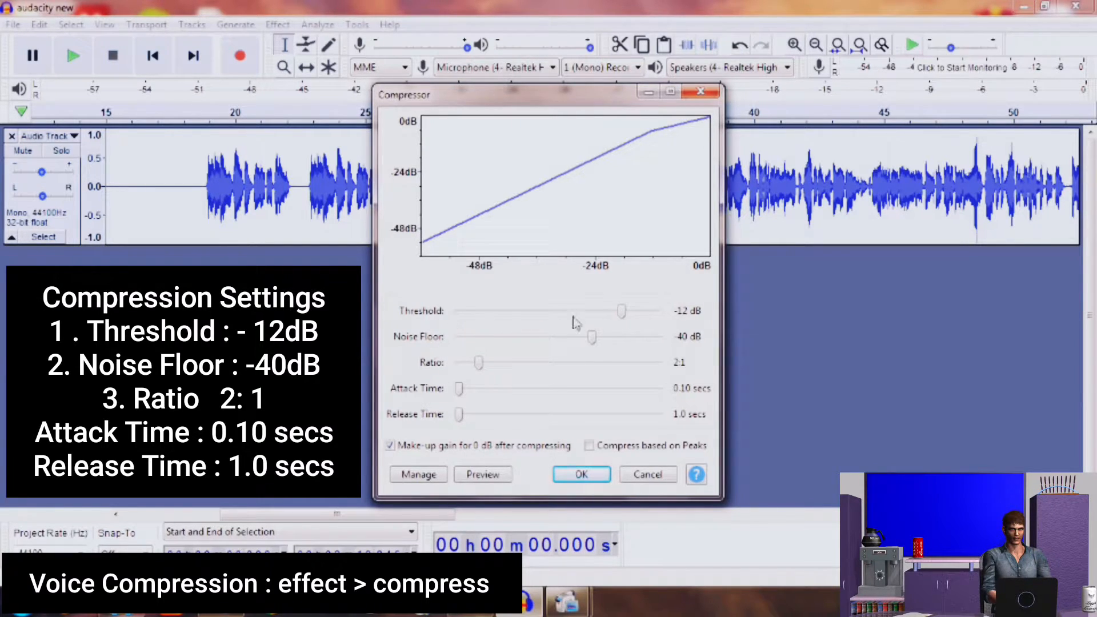
pyautogui.moveTo(624, 319)
pyautogui.mouseDown()
pyautogui.moveTo(501, 322)
pyautogui.moveTo(646, 327)
pyautogui.moveTo(500, 329)
pyautogui.moveTo(624, 336)
pyautogui.mouseUp()
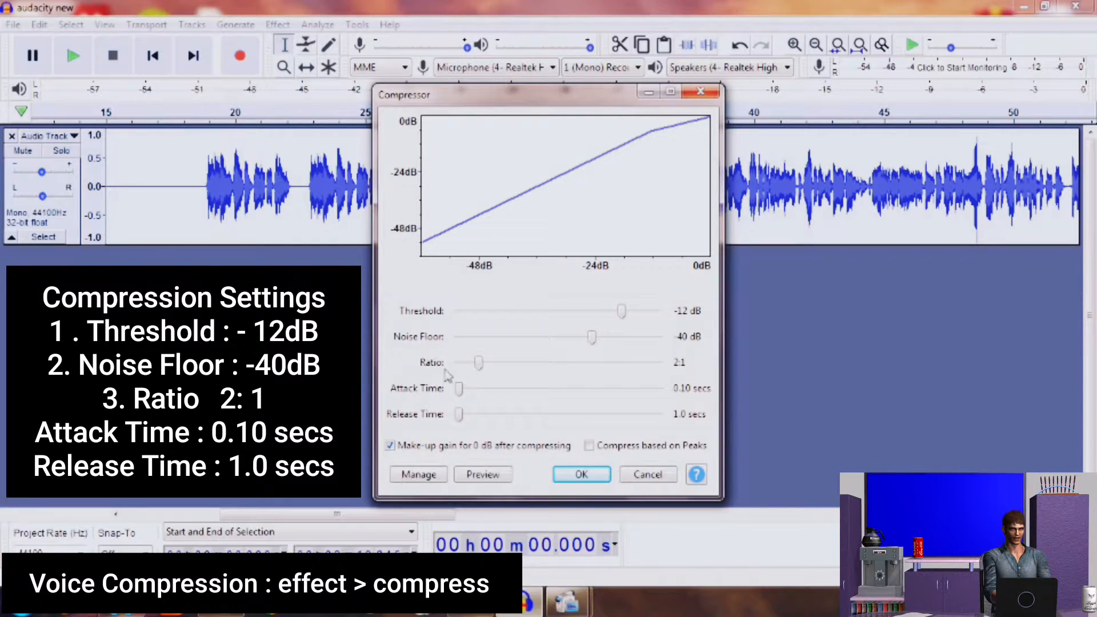
pyautogui.moveTo(478, 364)
pyautogui.mouseDown()
pyautogui.moveTo(571, 365)
pyautogui.moveTo(496, 372)
pyautogui.moveTo(560, 379)
pyautogui.moveTo(659, 368)
pyautogui.moveTo(476, 383)
pyautogui.mouseUp()
pyautogui.moveTo(459, 390); pyautogui.dragTo(398, 413)
pyautogui.moveTo(459, 415); pyautogui.dragTo(453, 451)
pyautogui.click(582, 474)
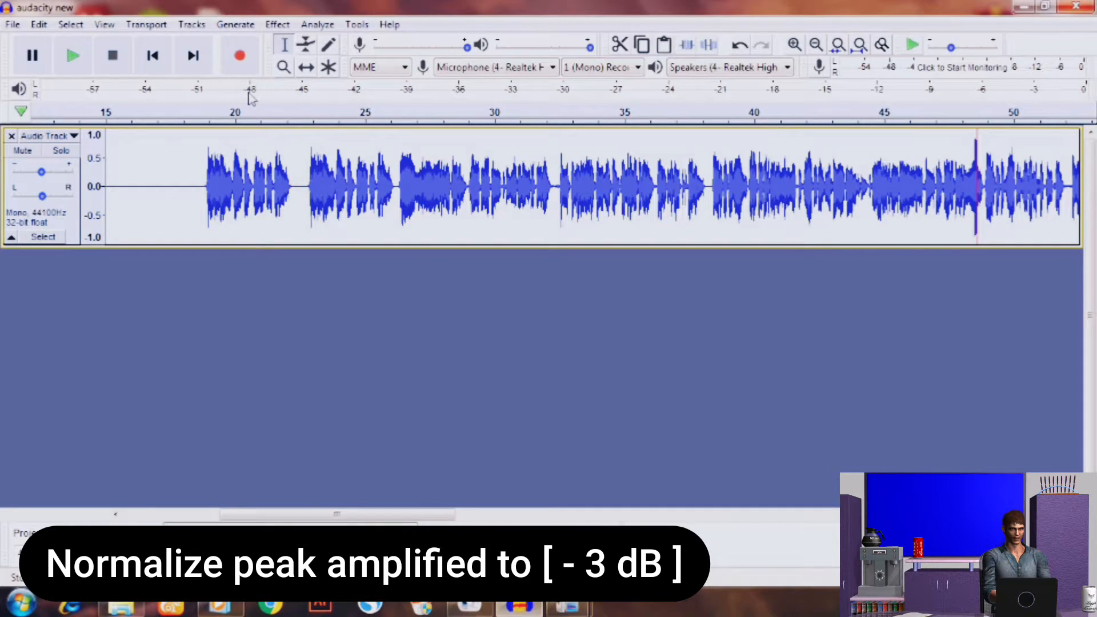
# Normalize the track's peak amplitude to -3.0 dB, with DC offset removal and independent stereo channels enabled
pyautogui.click(278, 25)
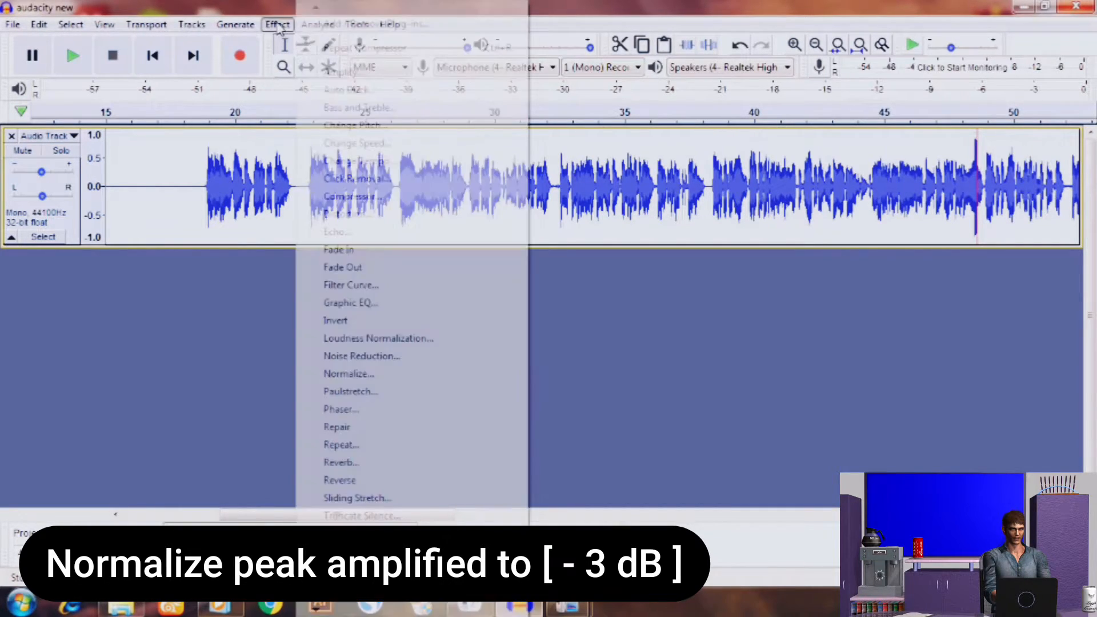
pyautogui.click(350, 375)
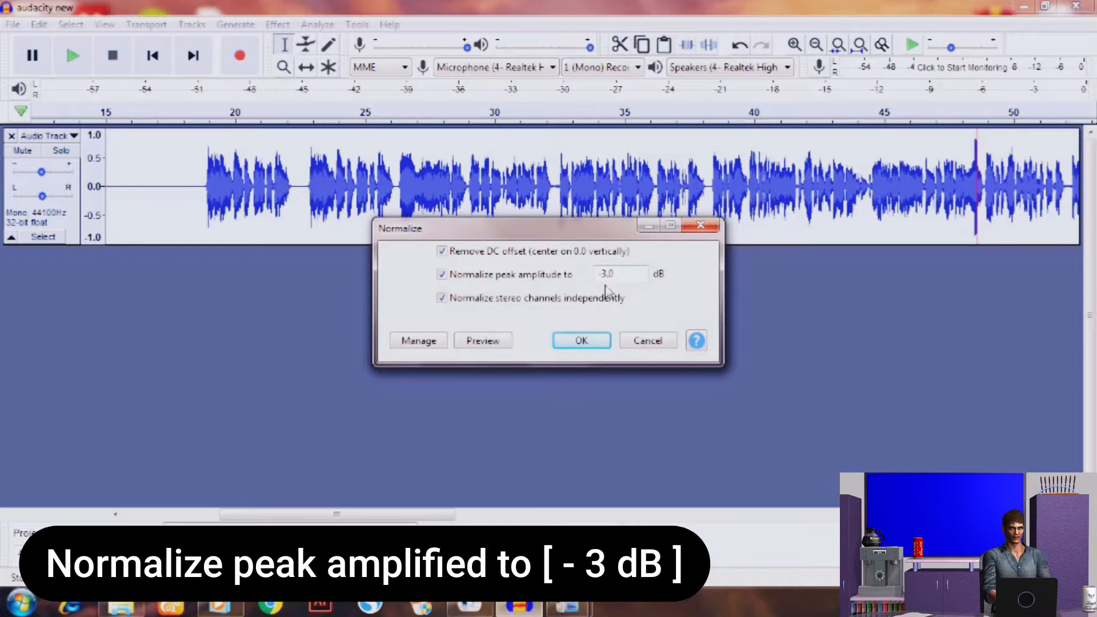
pyautogui.click(582, 341)
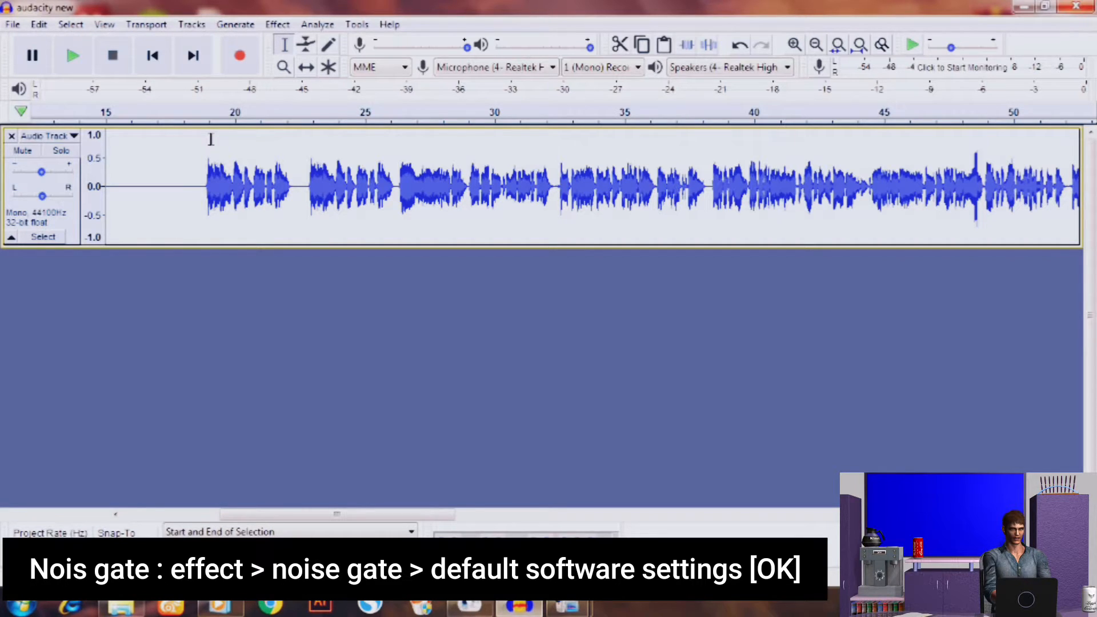
# Apply the Noise Gate effect with its default settings: Gate function, level reduction -12 dB, gate threshold -48 dB and attack/decay 250 milliseconds
pyautogui.click(278, 25)
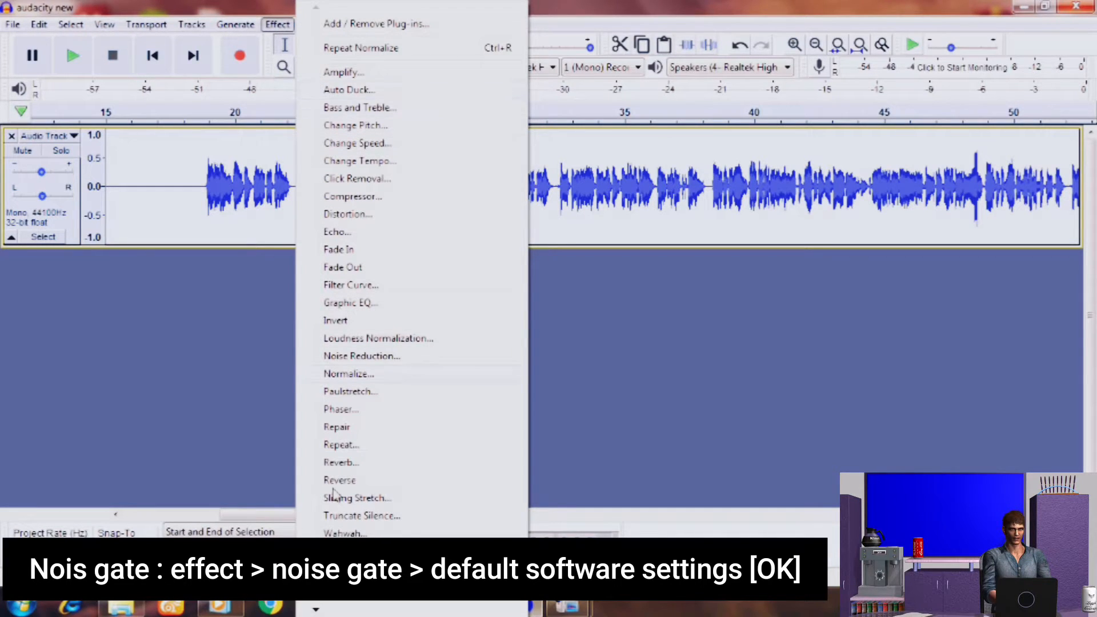
pyautogui.moveTo(316, 609)
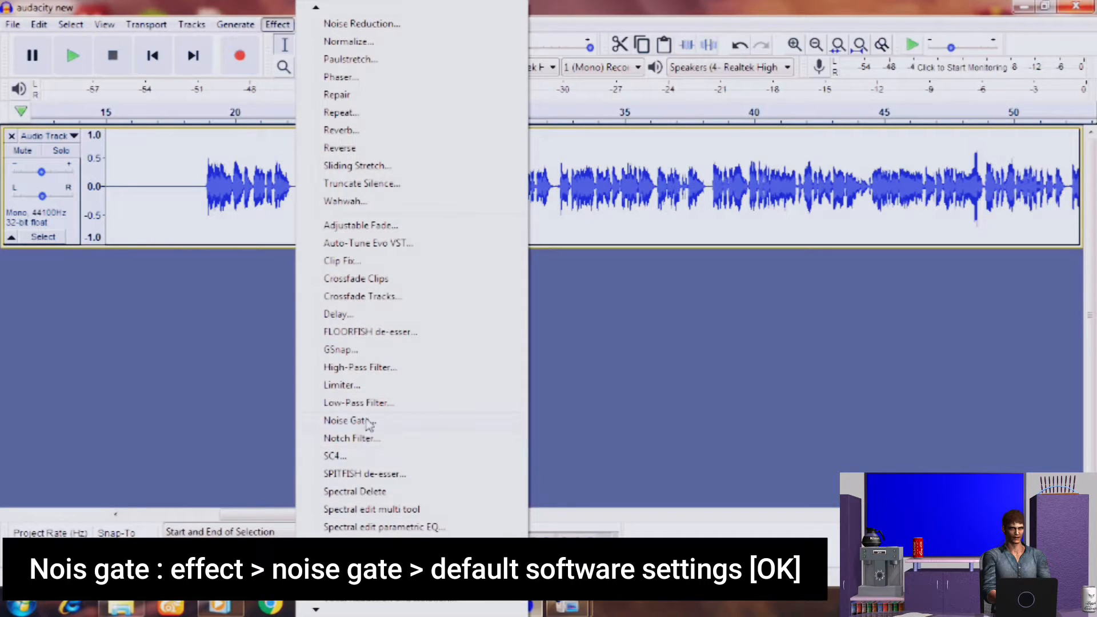
pyautogui.click(368, 424)
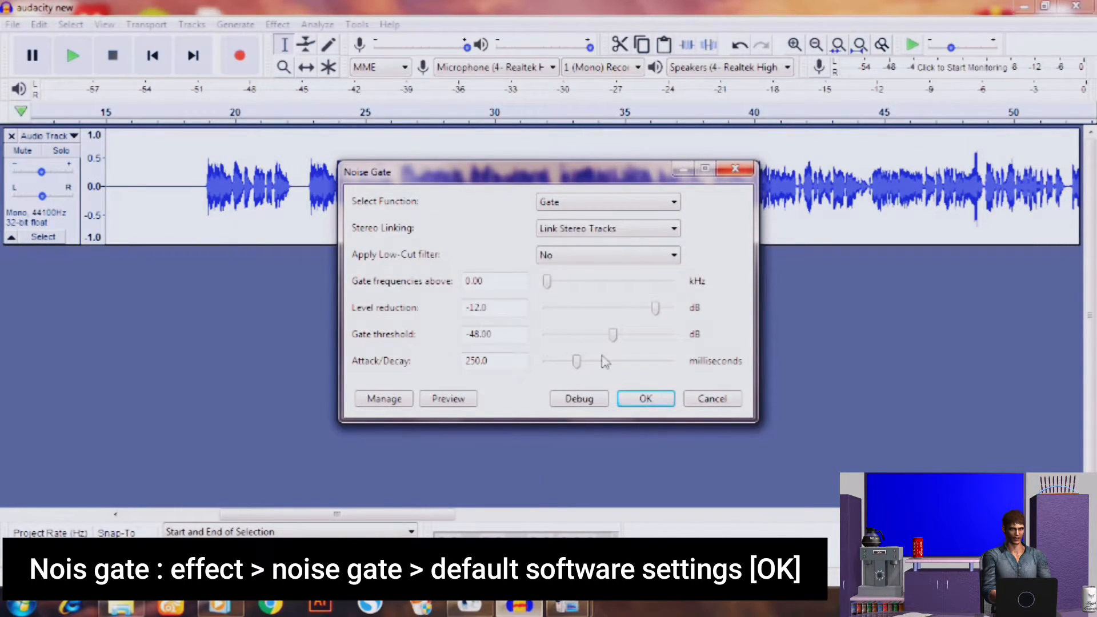
pyautogui.click(640, 400)
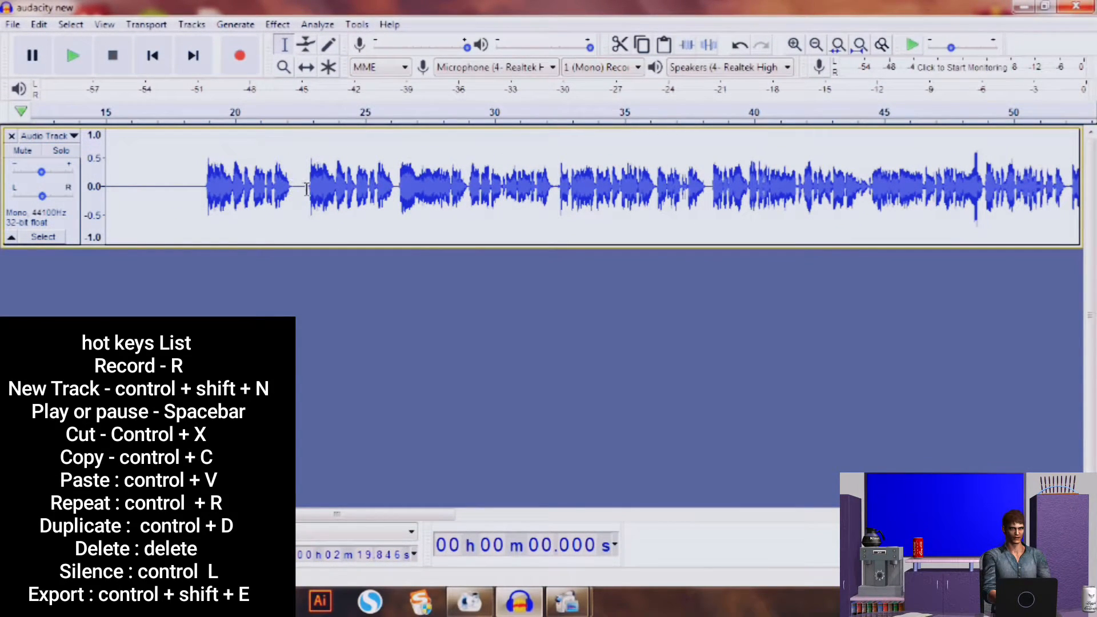
# Cut the short pause from about 22.35 to 22.72 s, and delete the silent stretch from about 17.06 to 18.73 s
pyautogui.click(295, 189)
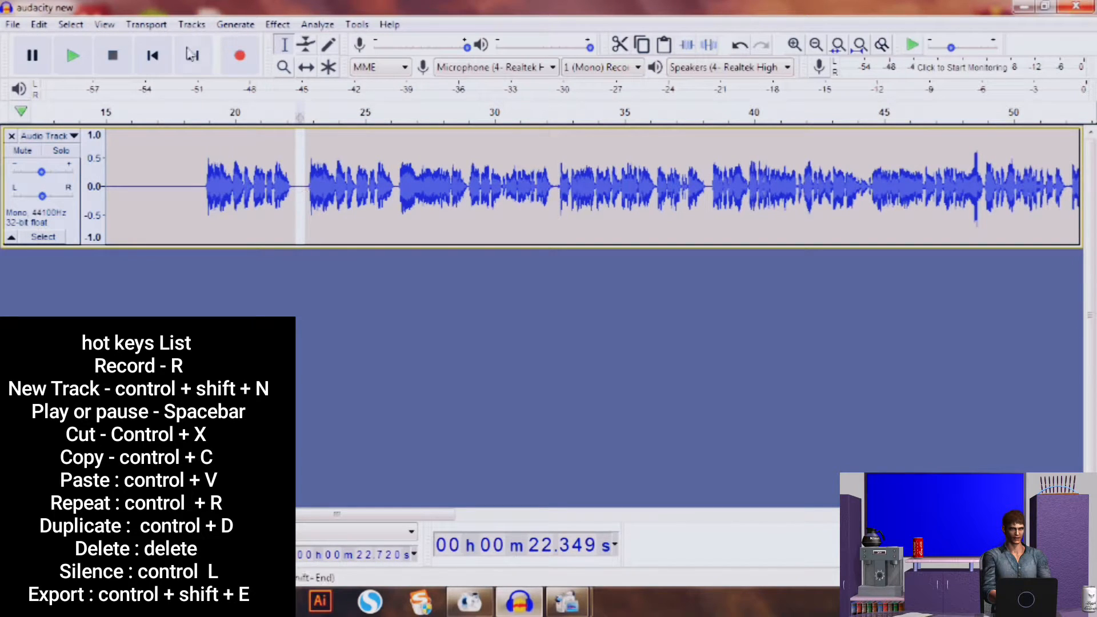
pyautogui.click(39, 26)
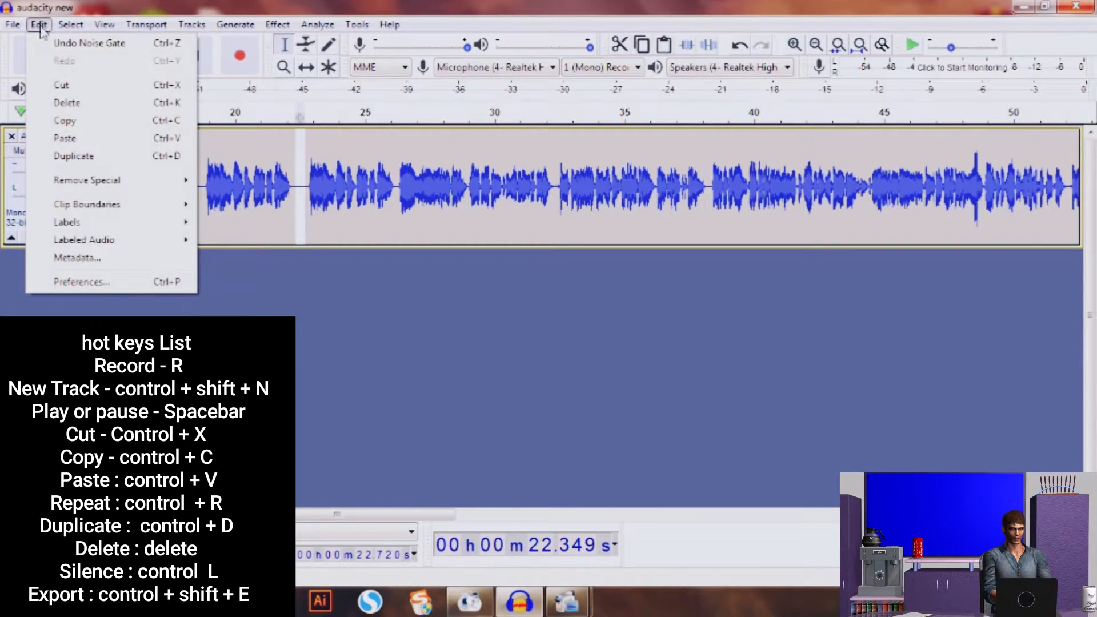
pyautogui.click(158, 89)
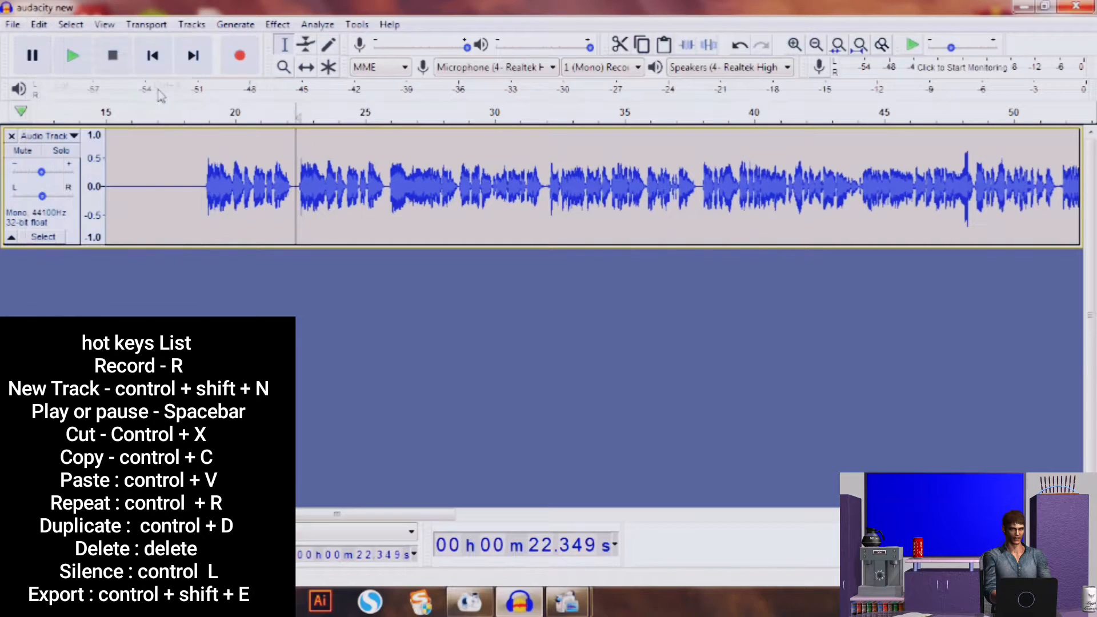
pyautogui.moveTo(201, 200); pyautogui.dragTo(158, 193)
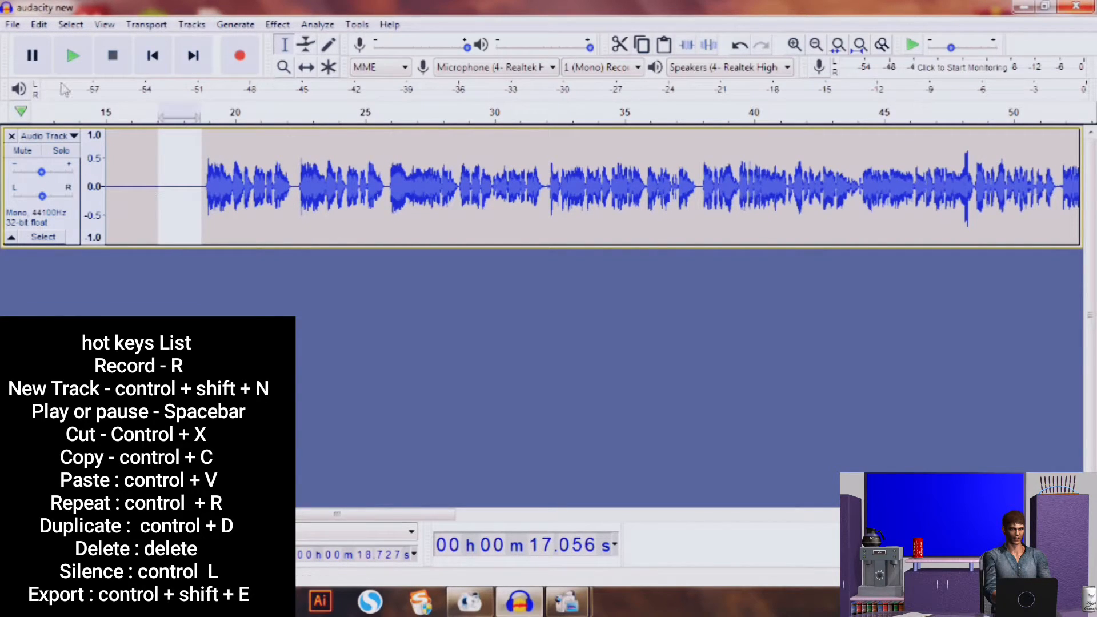
pyautogui.click(39, 25)
pyautogui.click(85, 103)
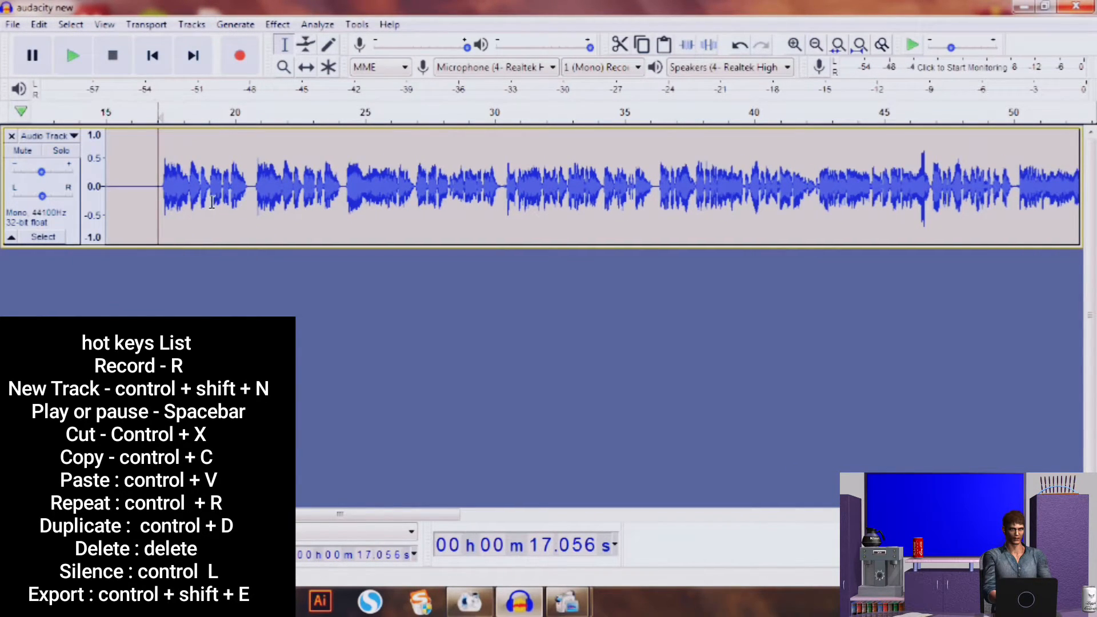
# Silence the stretch before the speech from about 16.38 to 16.84 s, and duplicate the whole voice track
pyautogui.moveTo(153, 200); pyautogui.dragTo(141, 200)
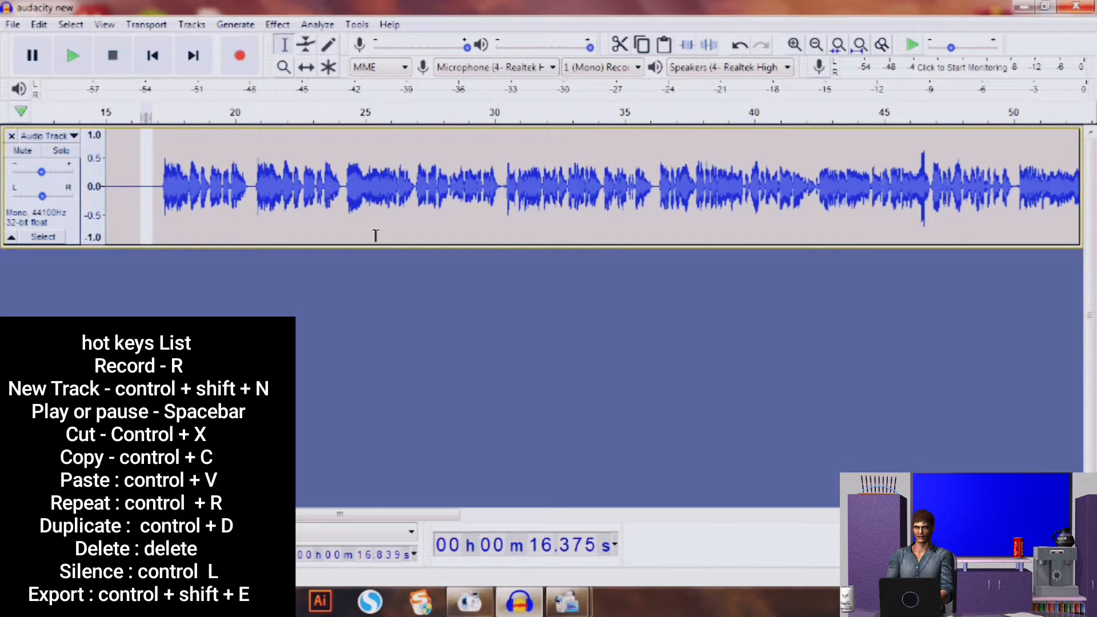
pyautogui.click(209, 233)
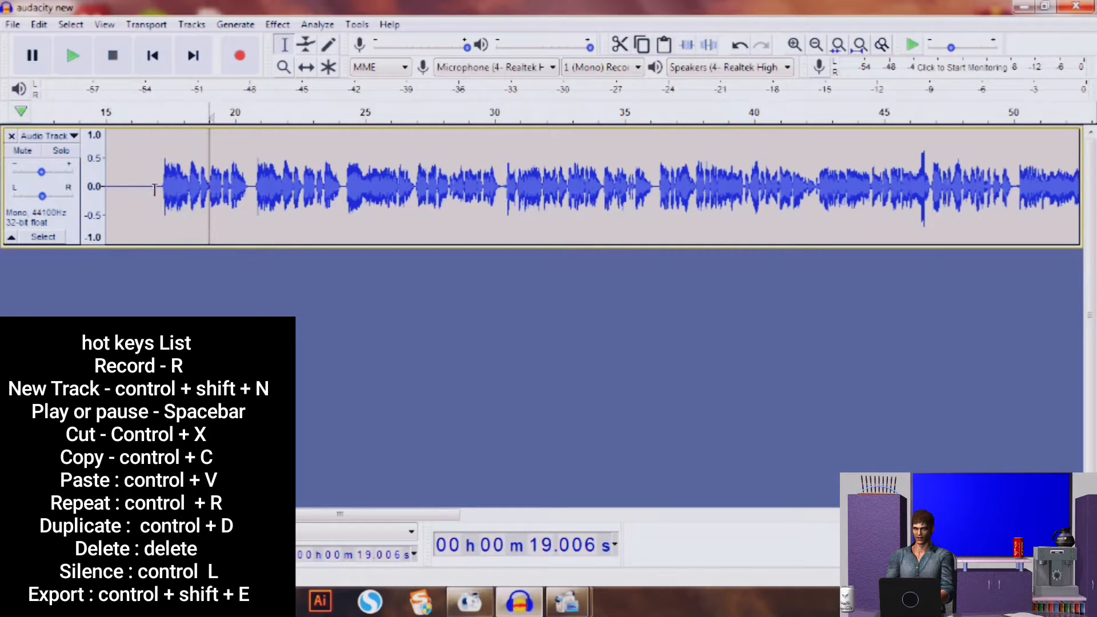
pyautogui.moveTo(153, 194); pyautogui.dragTo(244, 197)
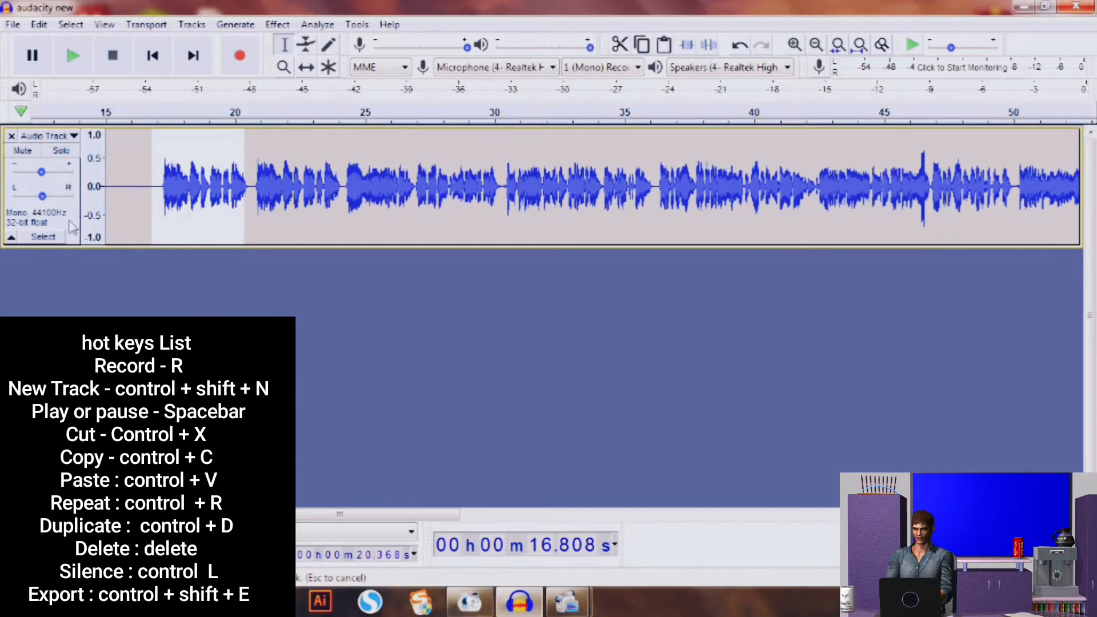
pyautogui.click(65, 223)
pyautogui.click(38, 24)
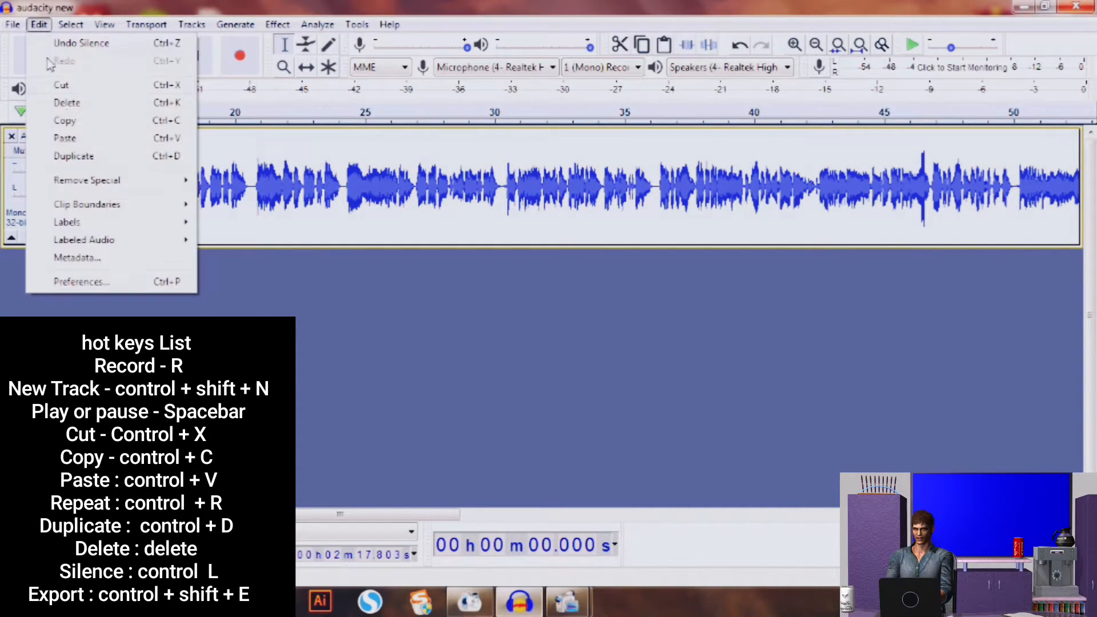
pyautogui.click(86, 158)
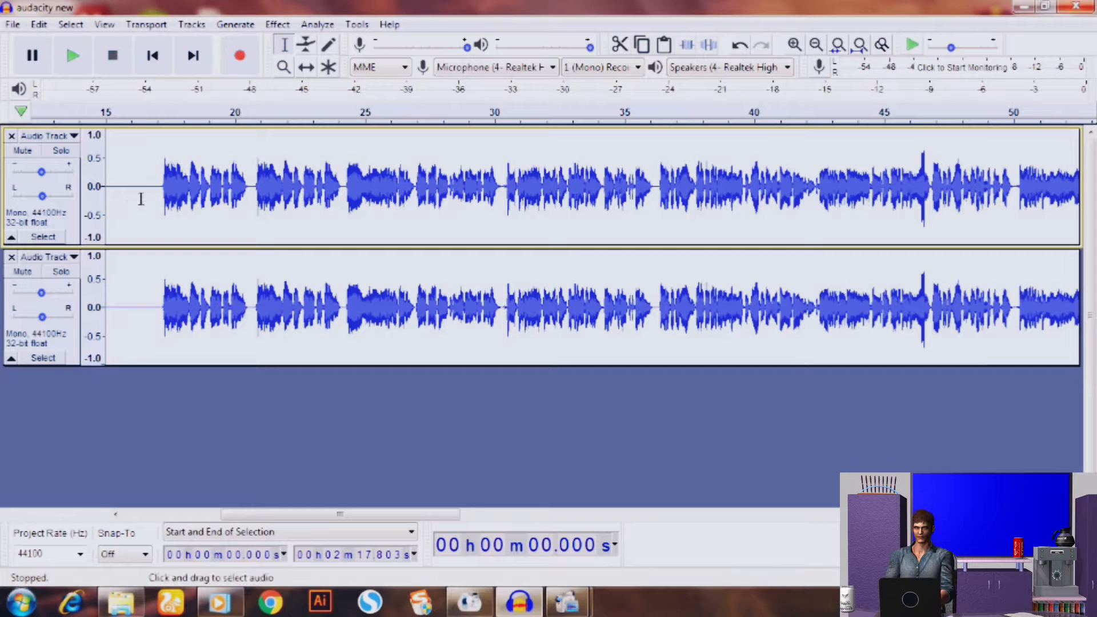
# Repeat the first spoken phrase, from about 16.99 to 20.43 s, once in both voice tracks
pyautogui.moveTo(156, 186); pyautogui.dragTo(239, 309)
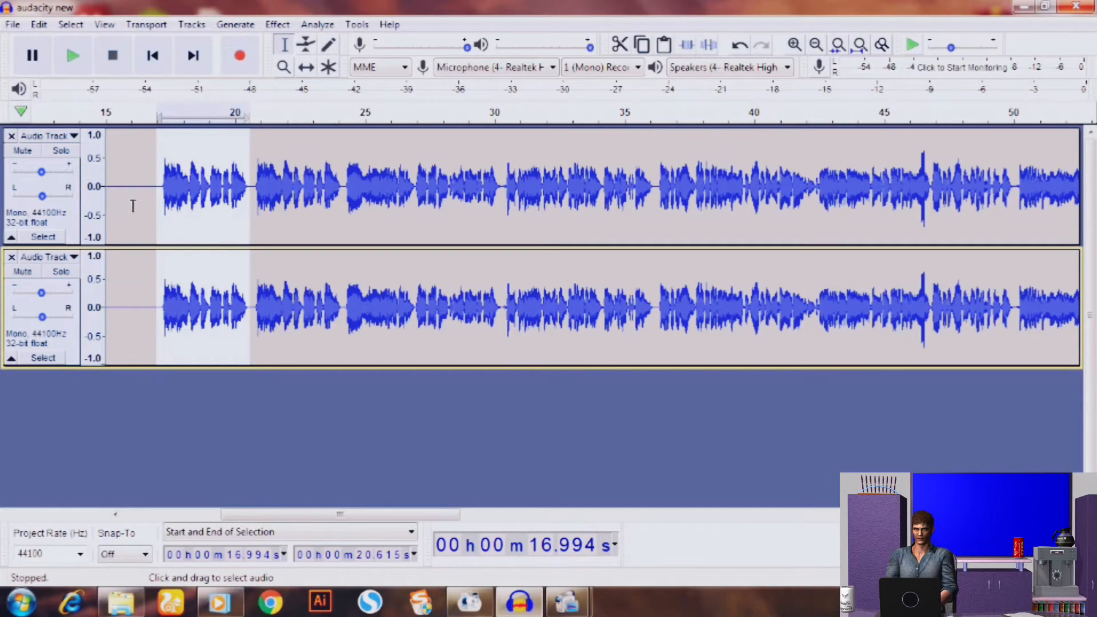
pyautogui.moveTo(247, 238)
pyautogui.mouseDown()
pyautogui.moveTo(179, 245)
pyautogui.moveTo(232, 250)
pyautogui.mouseUp()
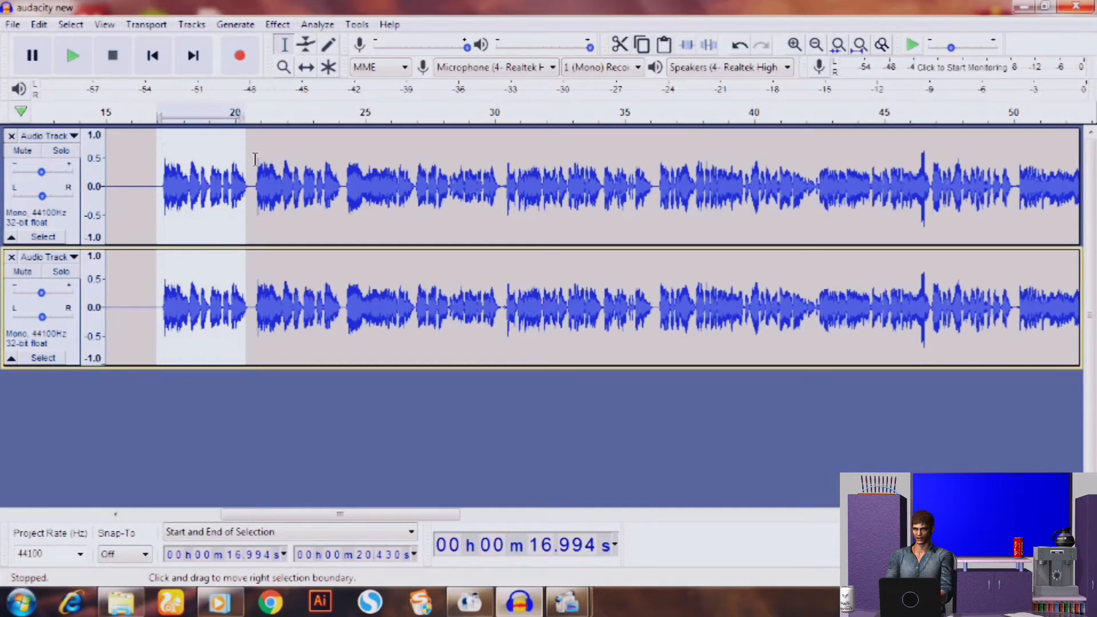
pyautogui.click(278, 25)
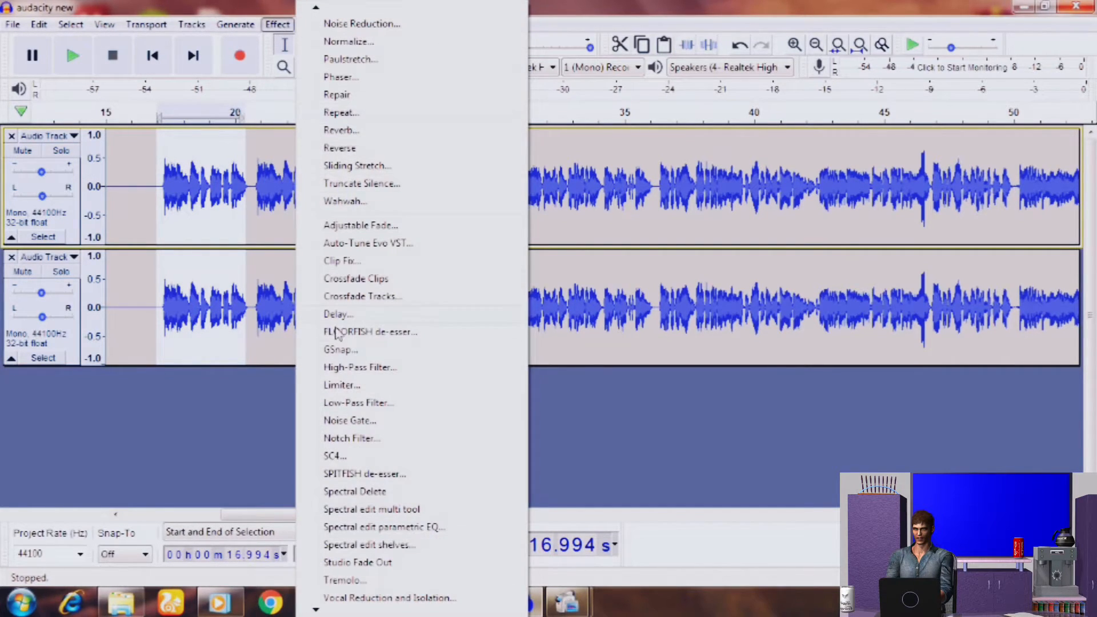
pyautogui.click(341, 114)
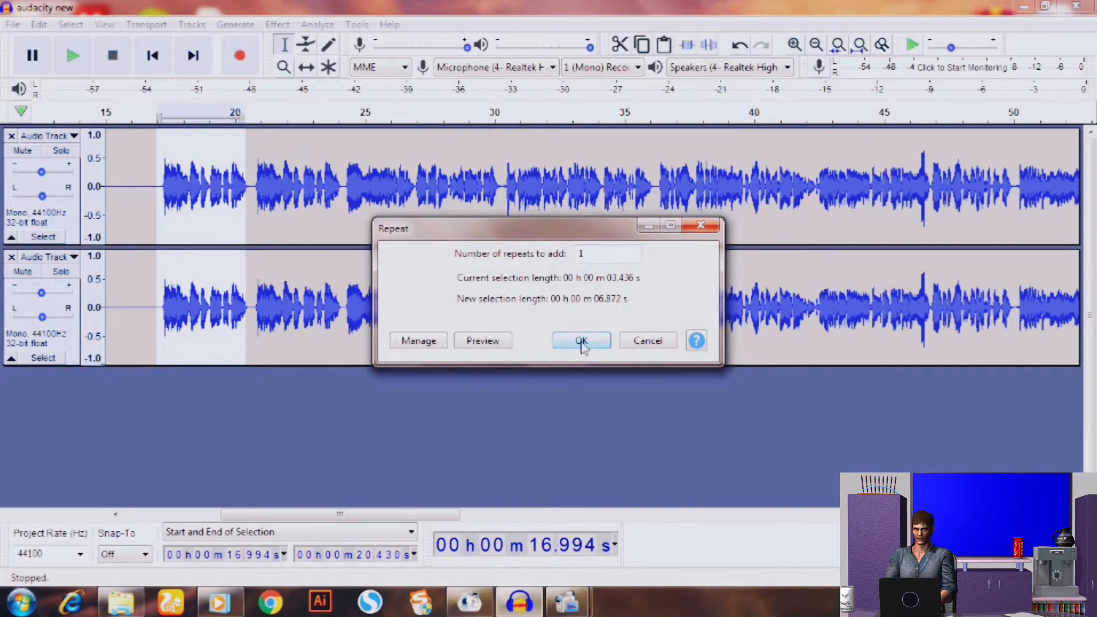
pyautogui.click(581, 341)
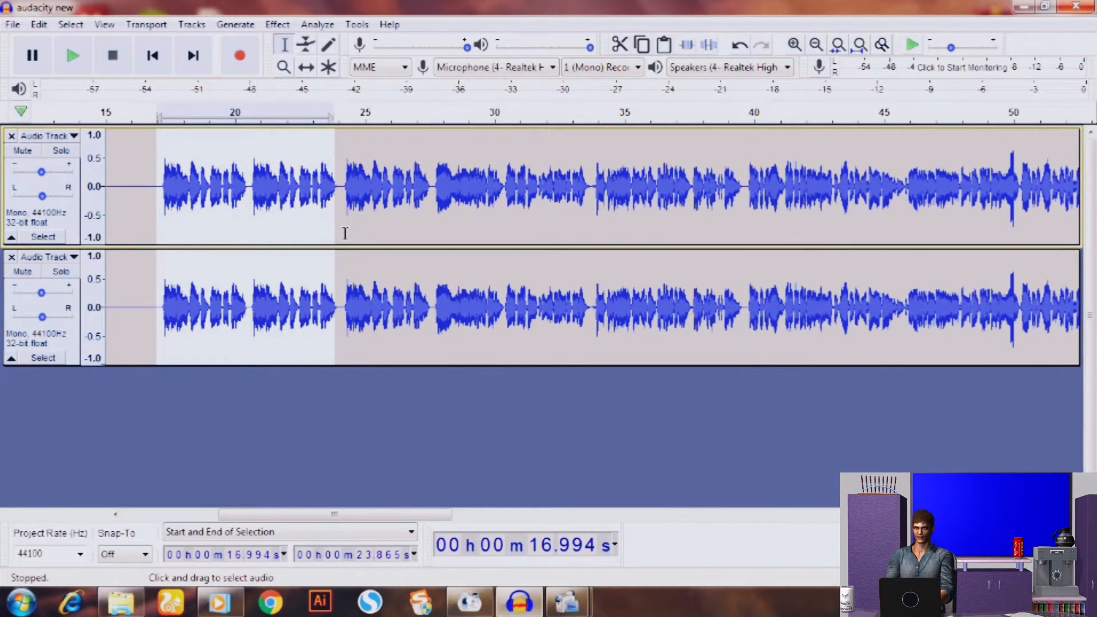
pyautogui.click(345, 233)
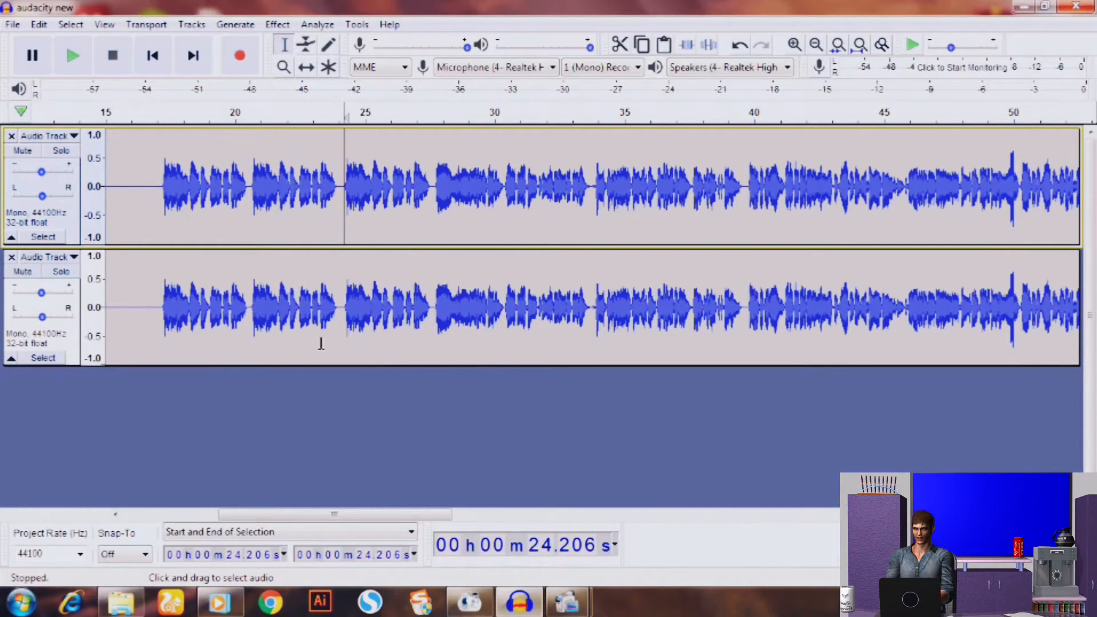
pyautogui.click(341, 313)
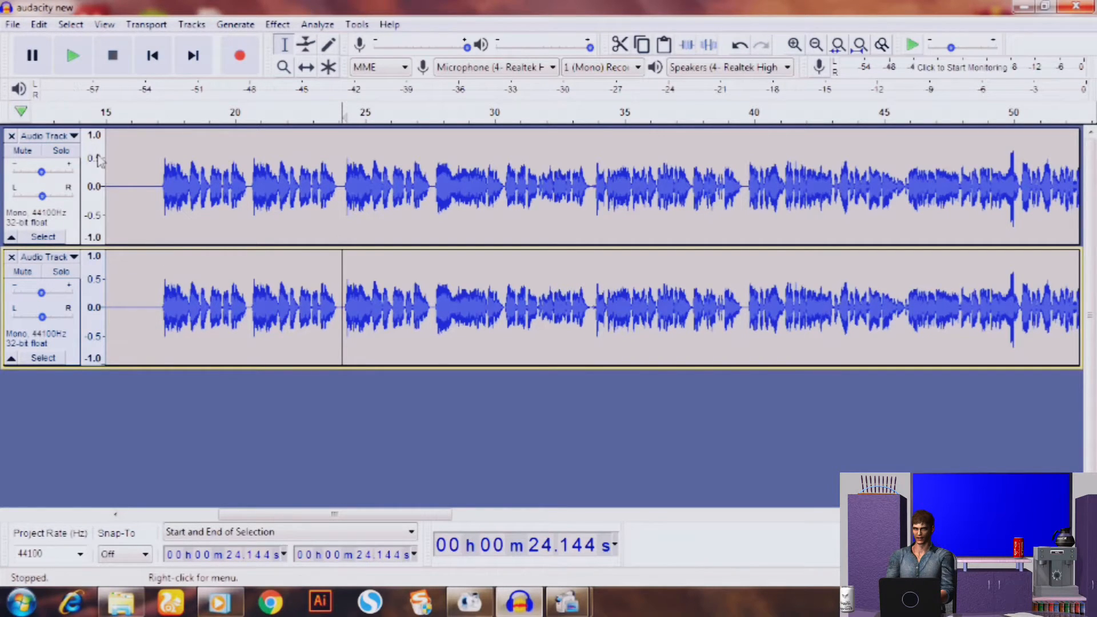
# Undo the Repeat effect on both voice tracks and redo it
pyautogui.click(39, 25)
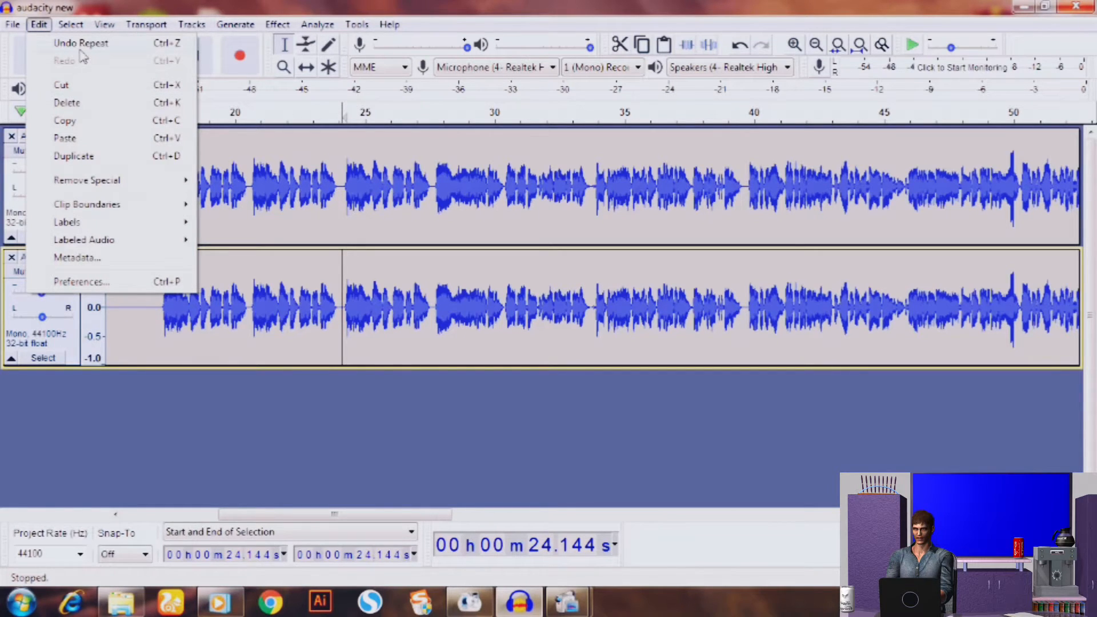
pyautogui.click(100, 46)
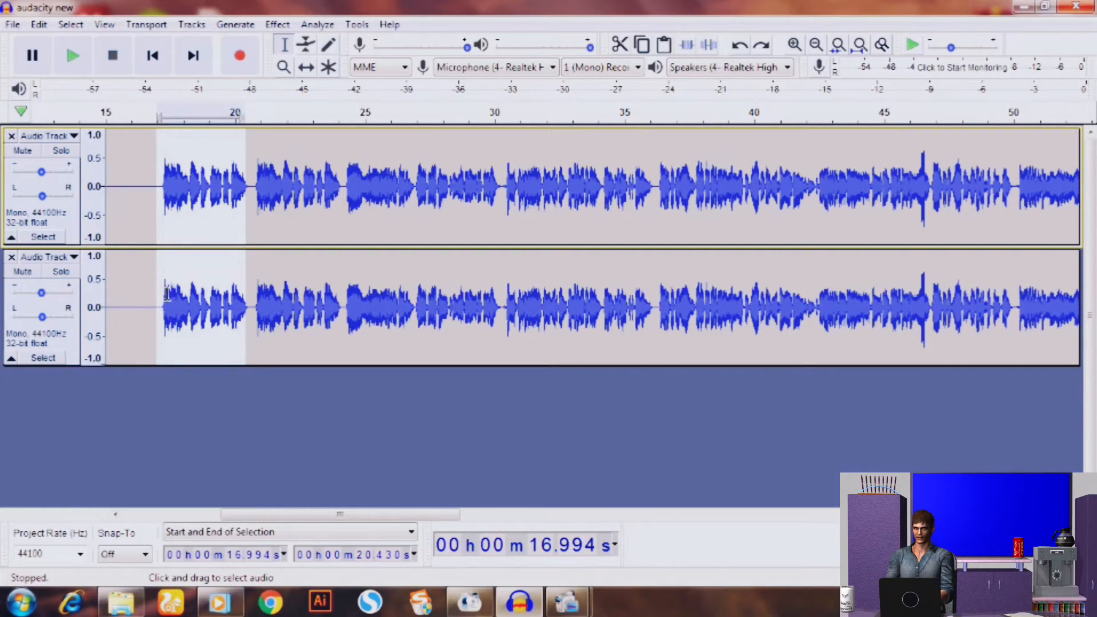
pyautogui.click(35, 29)
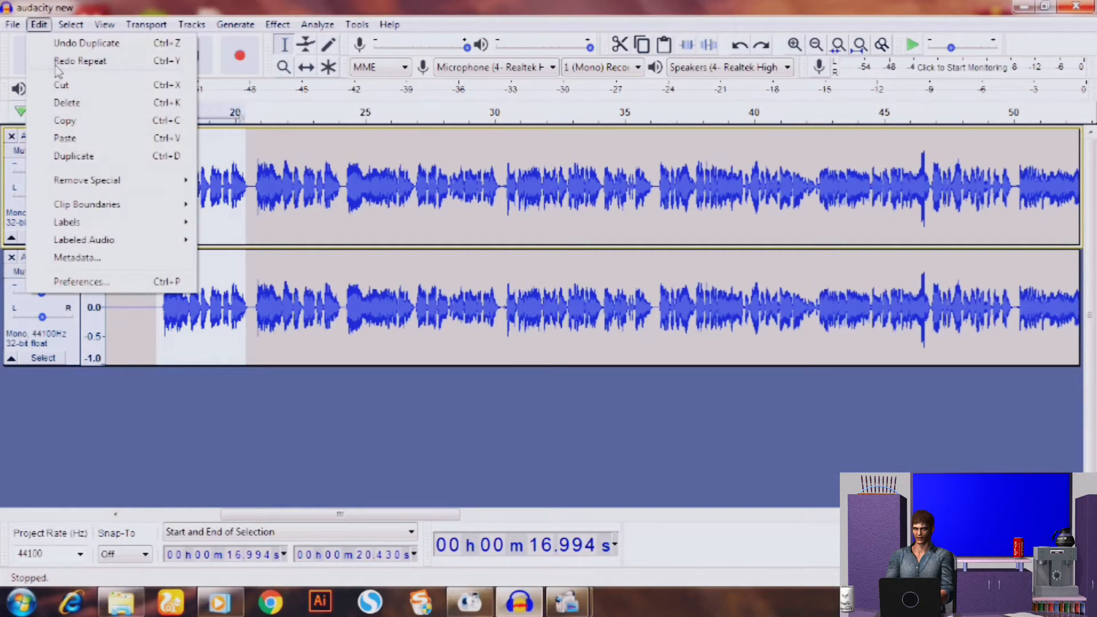
pyautogui.click(90, 62)
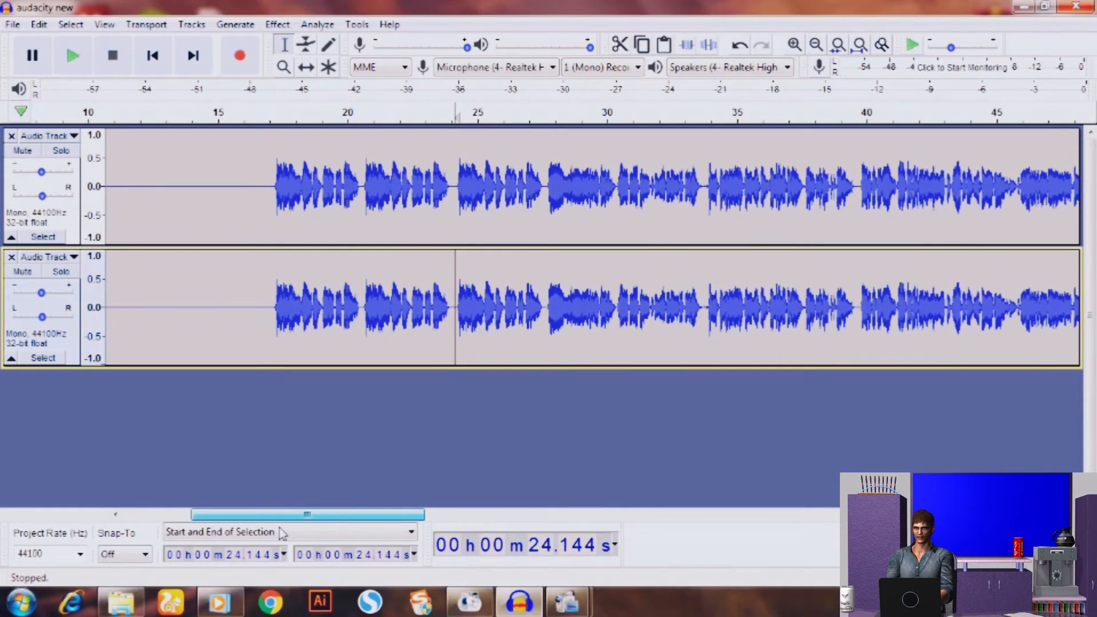
# Import the background music file "A Hand In Th…" from the background music folder as a new track below the voice tracks
pyautogui.moveTo(280, 533); pyautogui.dragTo(241, 538)
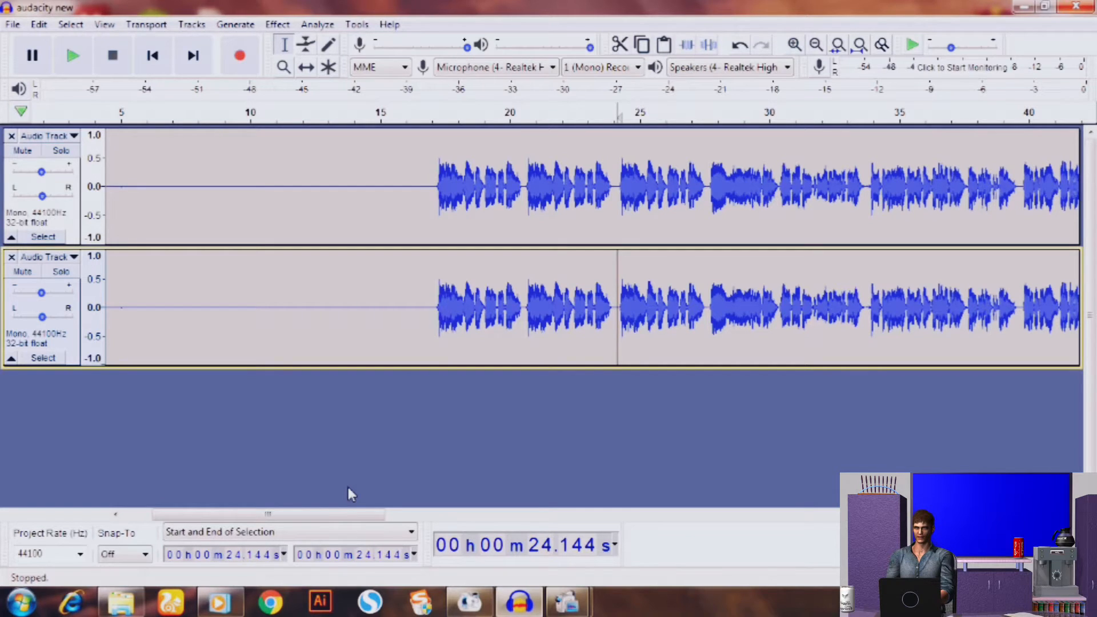
pyautogui.moveTo(350, 519); pyautogui.dragTo(363, 518)
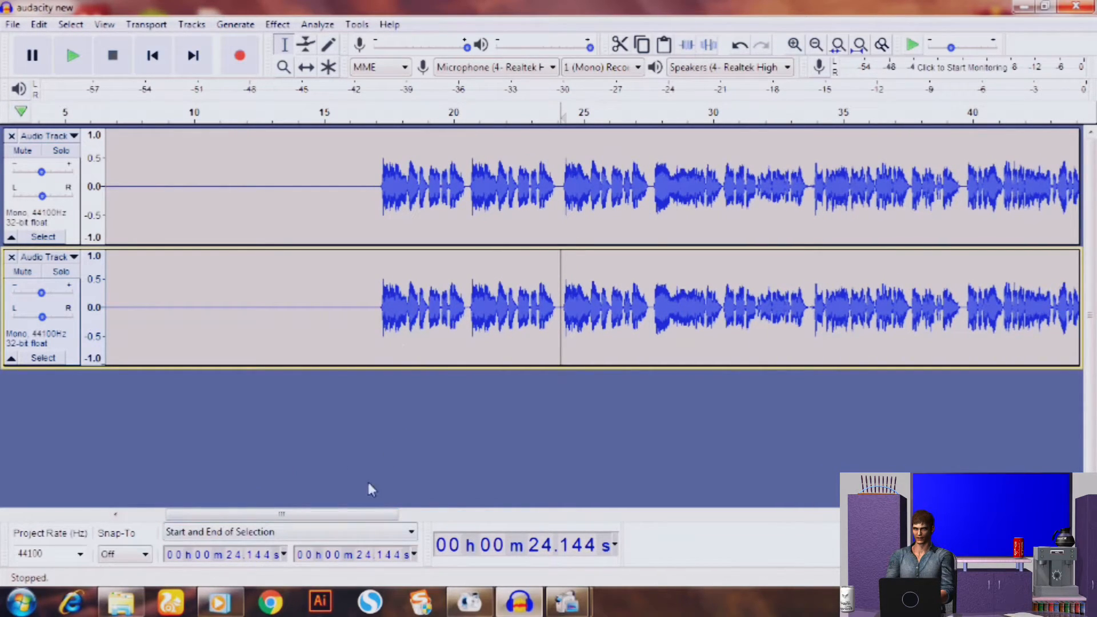
pyautogui.moveTo(364, 510); pyautogui.dragTo(394, 513)
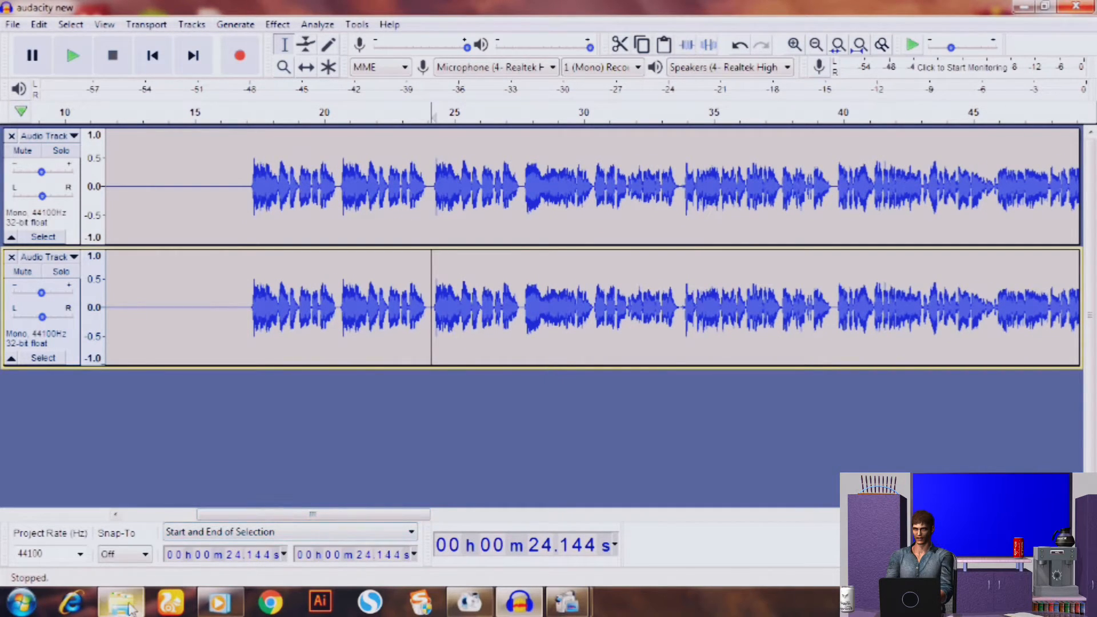
pyautogui.moveTo(130, 607)
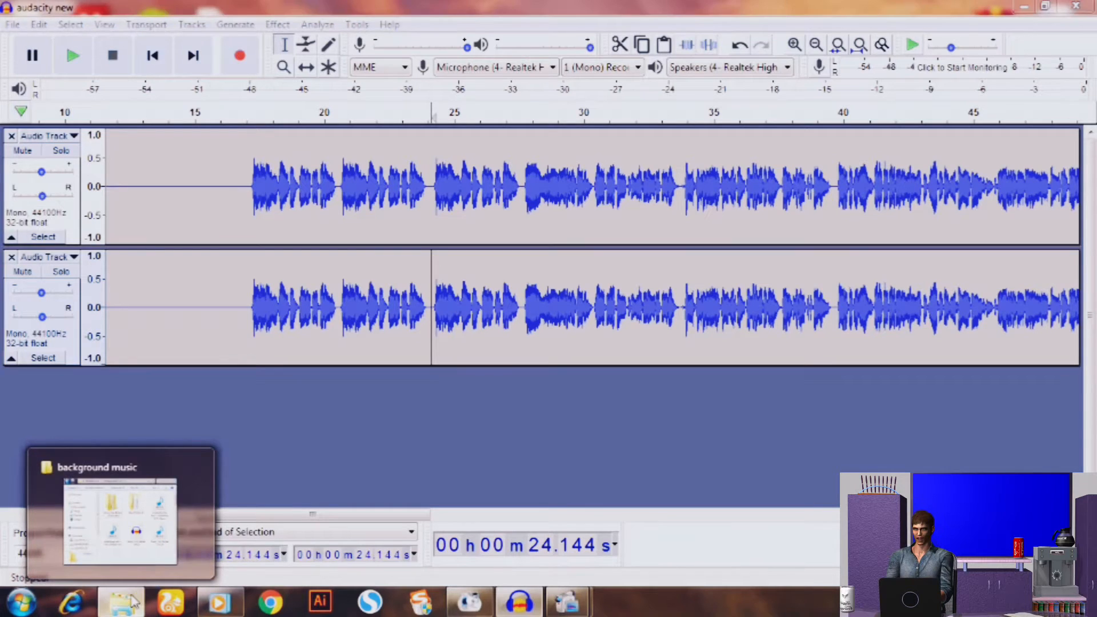
pyautogui.click(120, 520)
pyautogui.moveTo(805, 396); pyautogui.dragTo(289, 297)
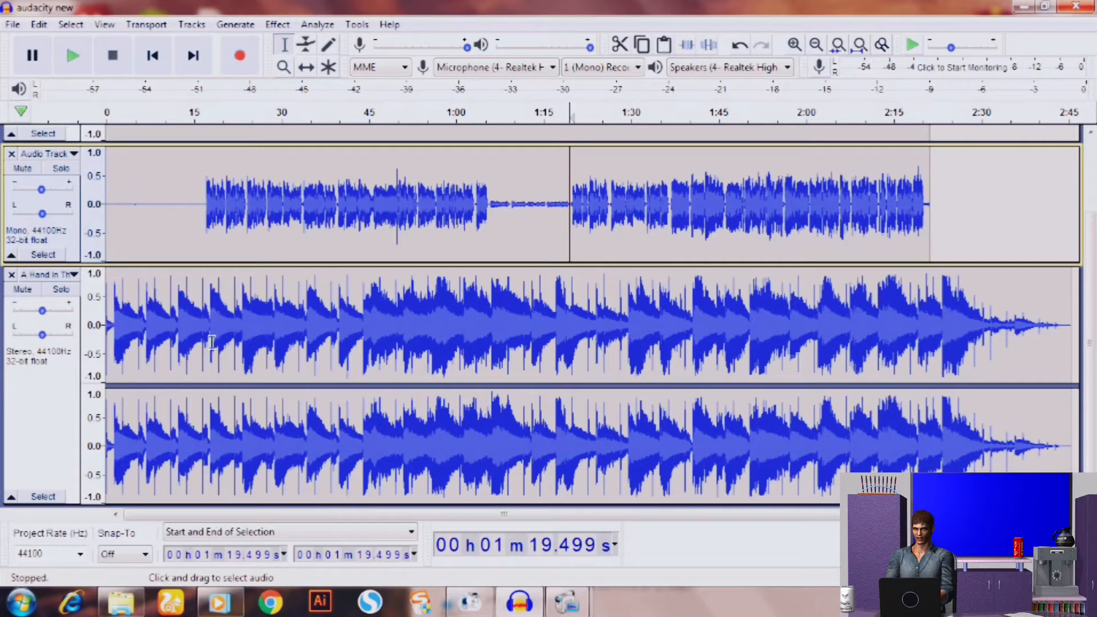
# With the Envelope tool, lower the music's volume from about 17 s to 1:06 and raise it gradually to full level by about 2:22
pyautogui.click(310, 55)
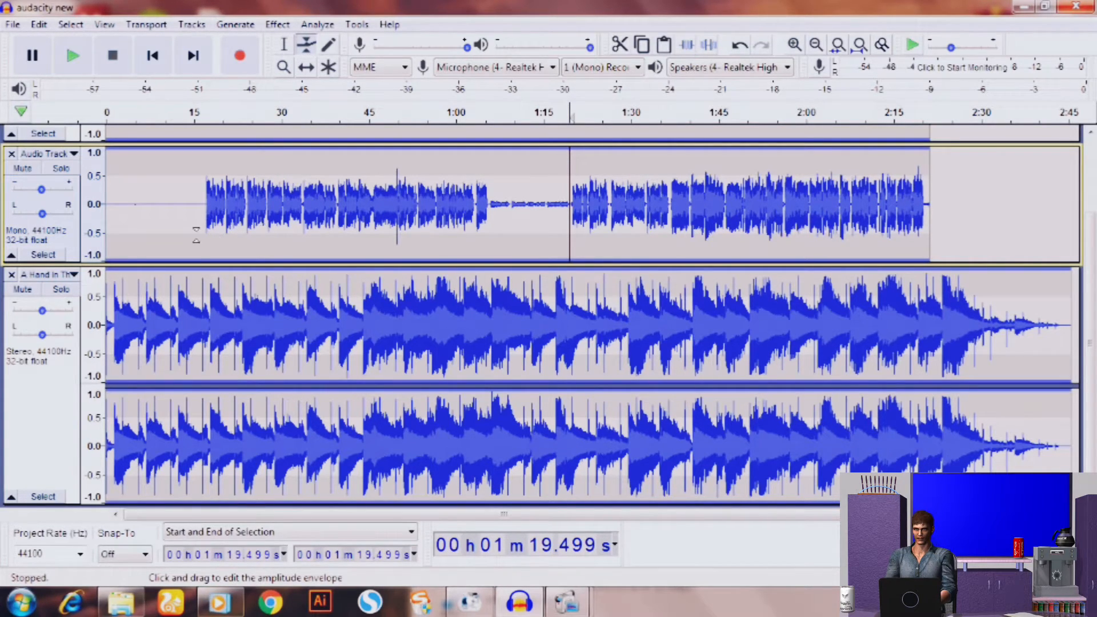
pyautogui.click(203, 311)
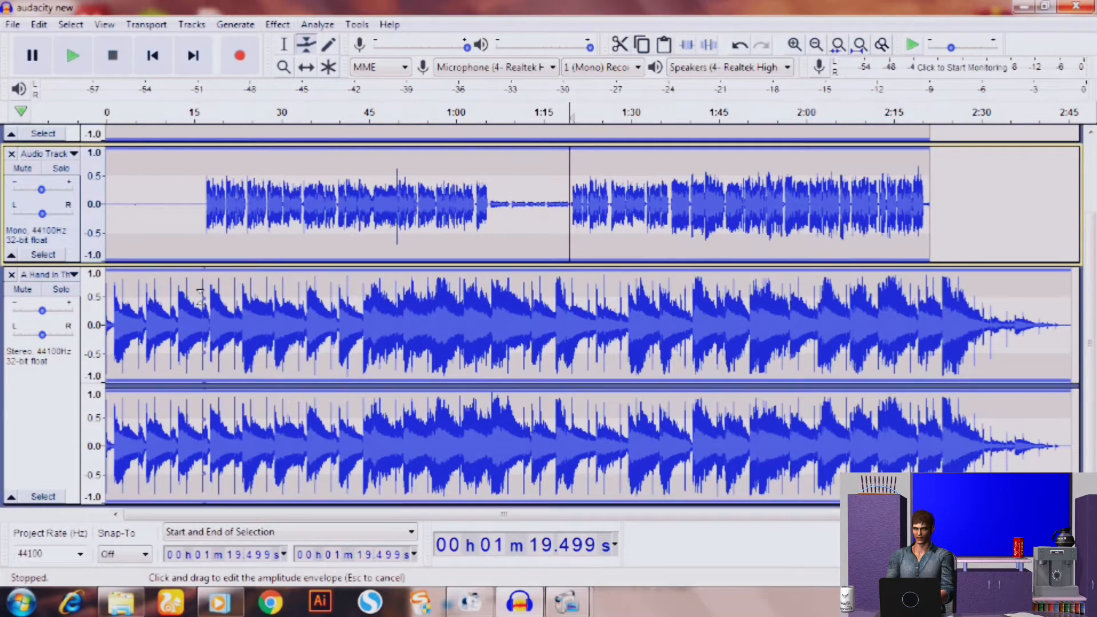
pyautogui.moveTo(204, 300); pyautogui.dragTo(221, 286)
pyautogui.moveTo(488, 290); pyautogui.dragTo(492, 294)
pyautogui.moveTo(923, 289); pyautogui.dragTo(937, 268)
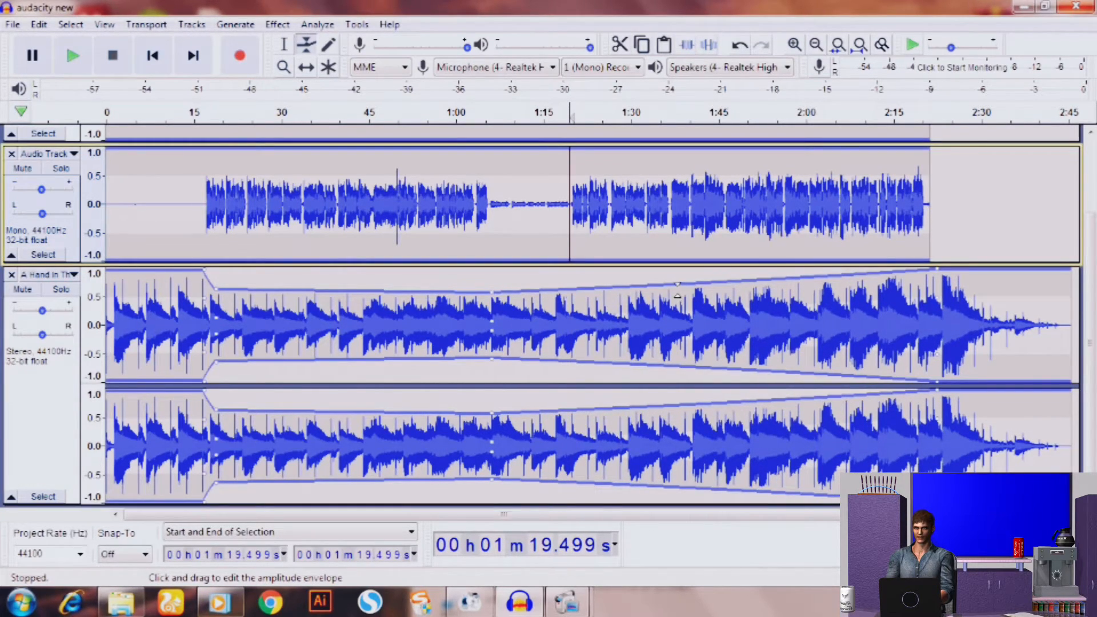
# Lower the music's envelope further under the speech from about 20 s to 1:18, and switch back to the Selection tool
pyautogui.moveTo(574, 290); pyautogui.dragTo(562, 305)
pyautogui.moveTo(496, 291); pyautogui.dragTo(495, 309)
pyautogui.moveTo(215, 291); pyautogui.dragTo(217, 315)
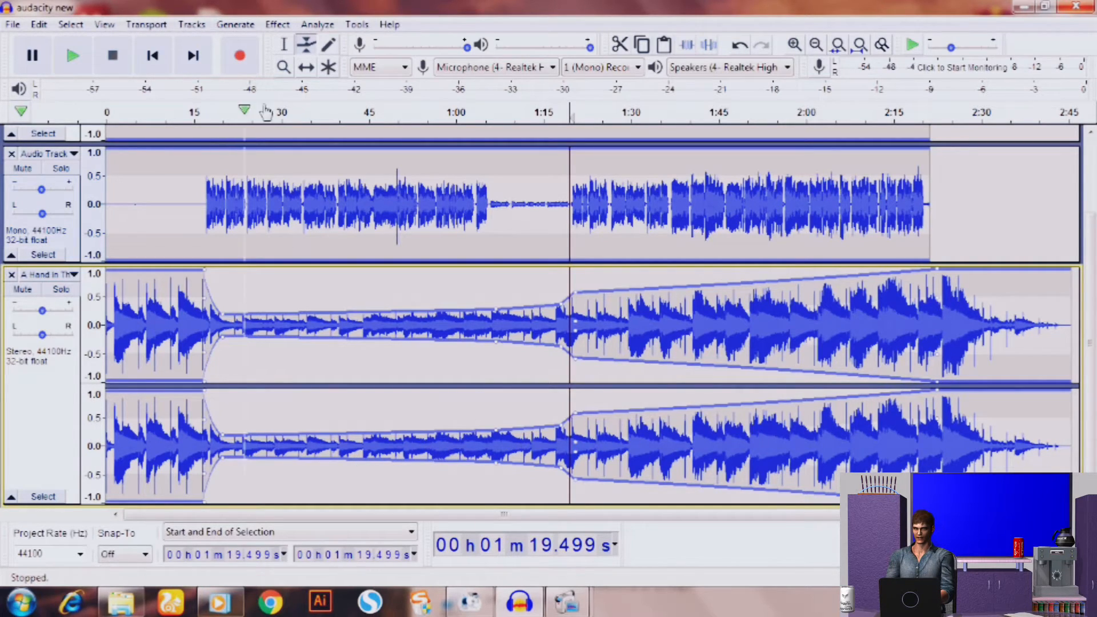
pyautogui.click(285, 47)
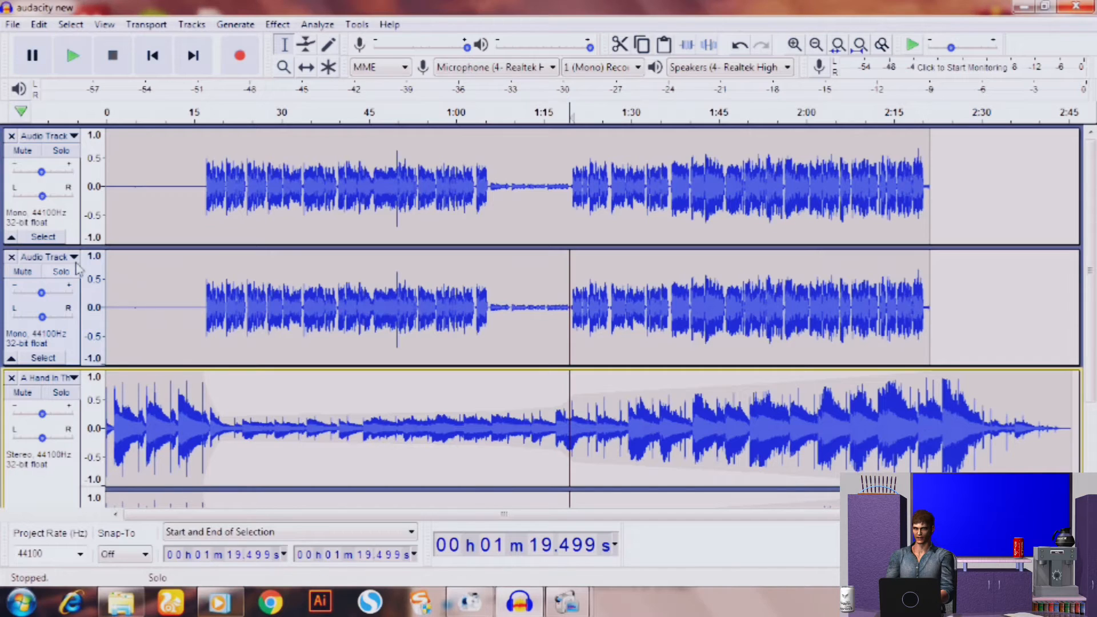
# Combine the two mono voice tracks above the music into one stereo track
pyautogui.click(75, 137)
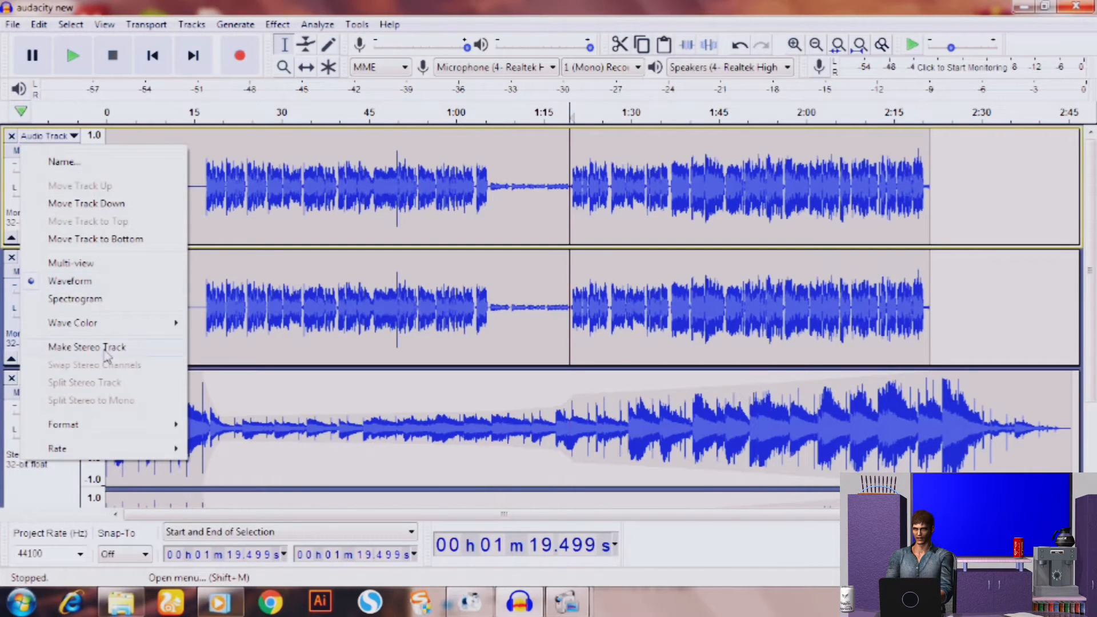
pyautogui.click(87, 348)
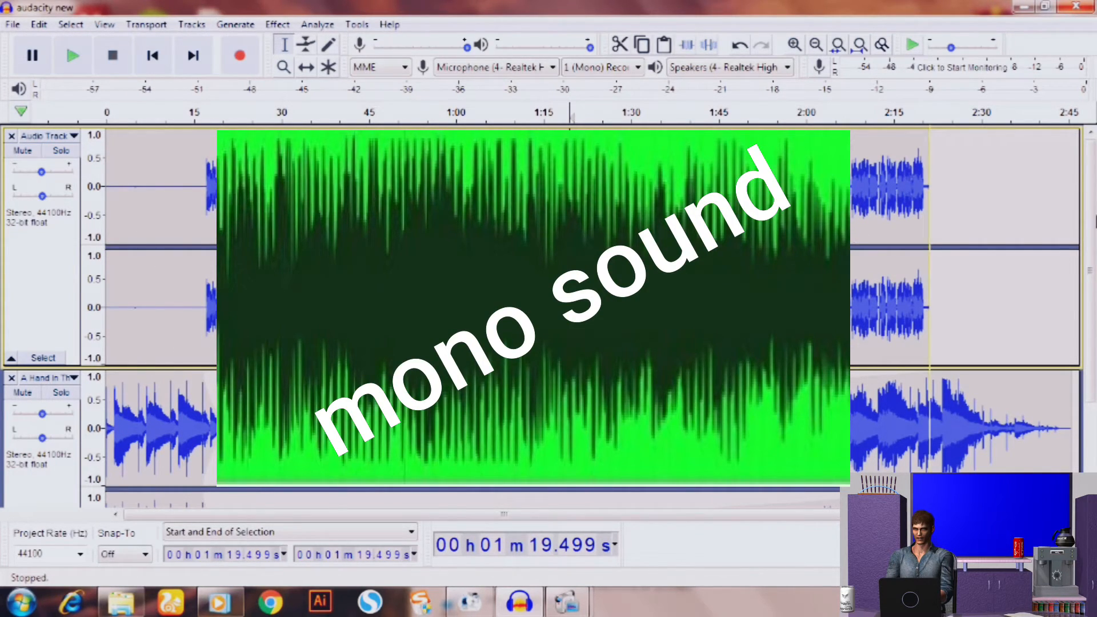
pyautogui.moveTo(1093, 153)
pyautogui.mouseDown()
pyautogui.moveTo(1094, 192)
pyautogui.moveTo(1096, 149)
pyautogui.mouseUp()
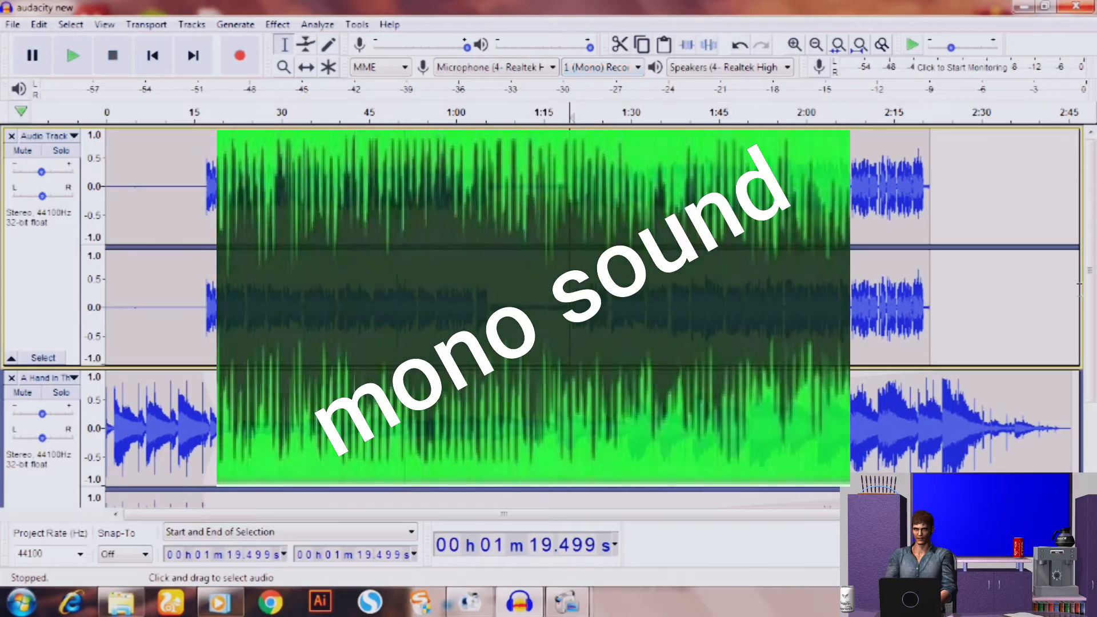
pyautogui.scroll(-3, 548, 315)
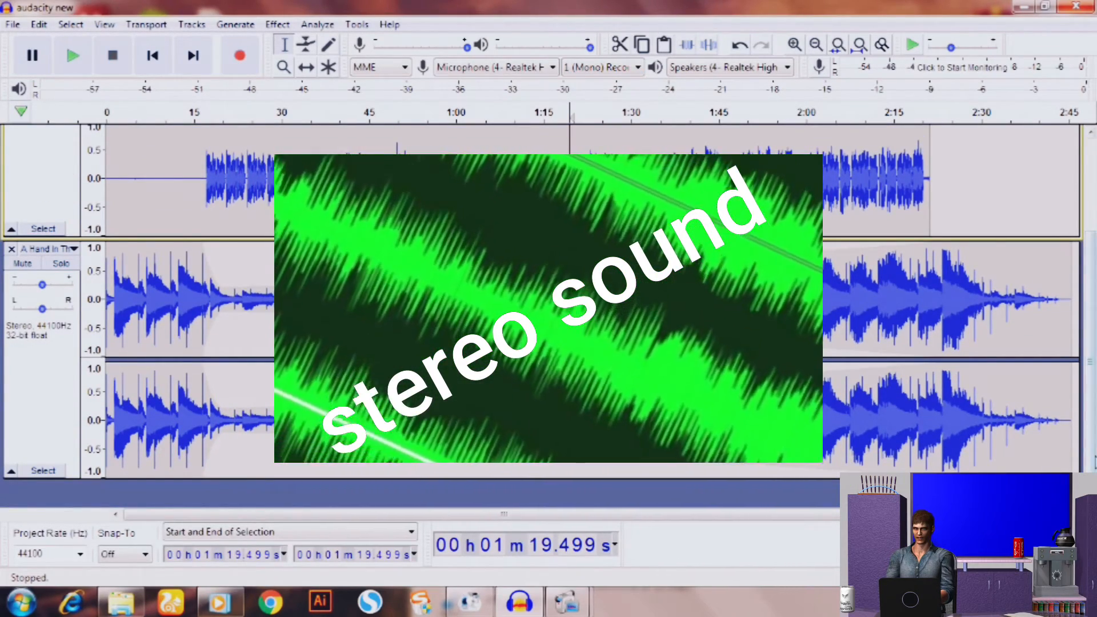
pyautogui.moveTo(1092, 420); pyautogui.dragTo(1091, 325)
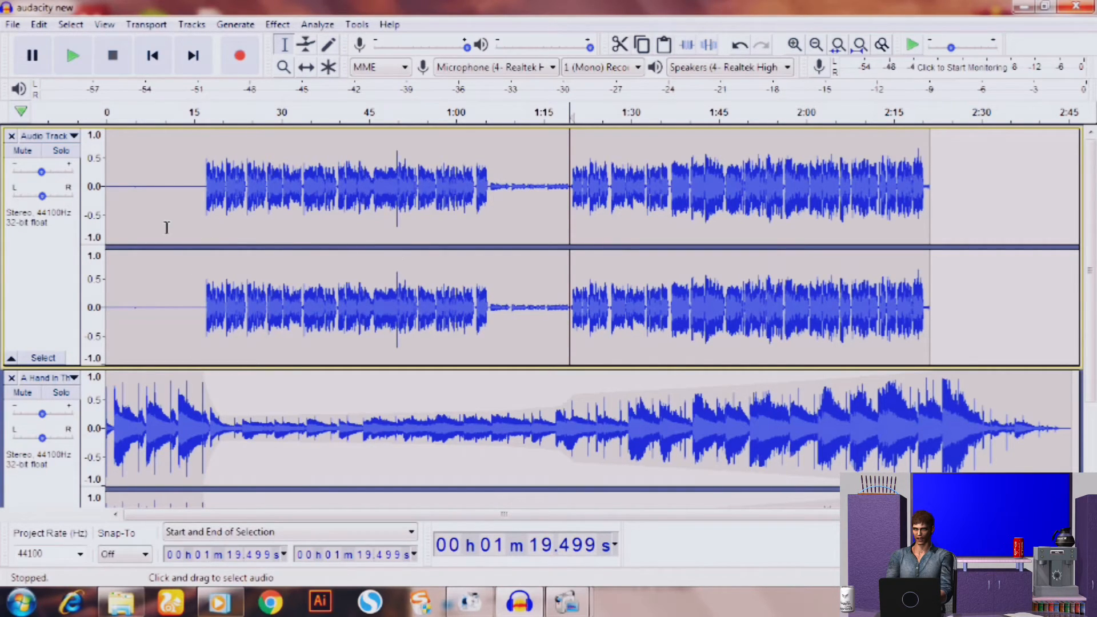
# Select the whole stereo voice track and apply Mix and Render to it
pyautogui.click(54, 253)
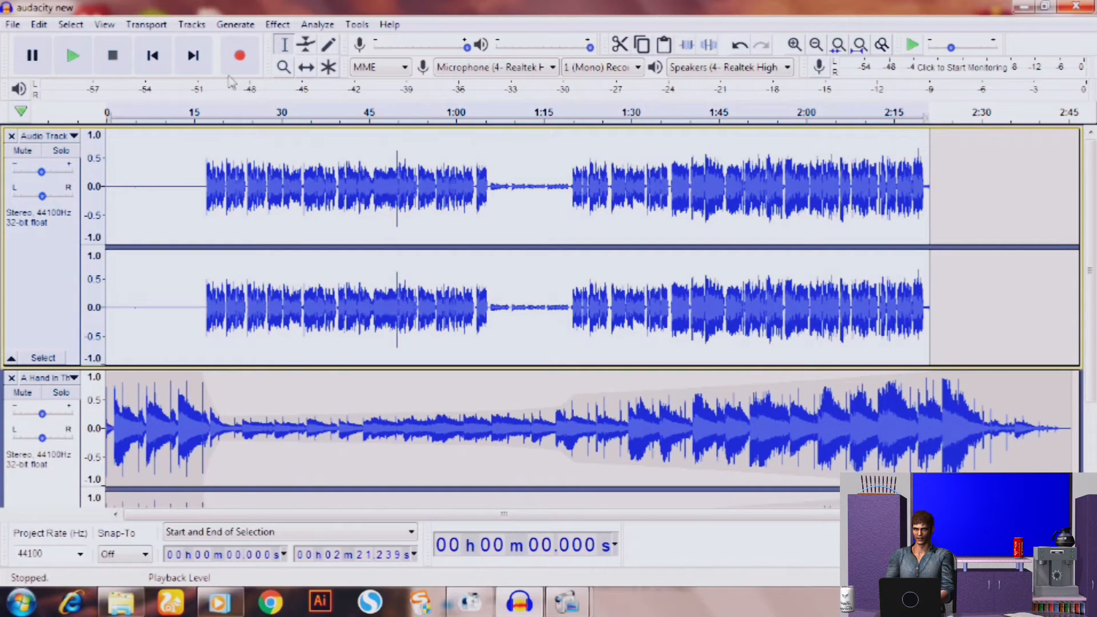
pyautogui.click(193, 27)
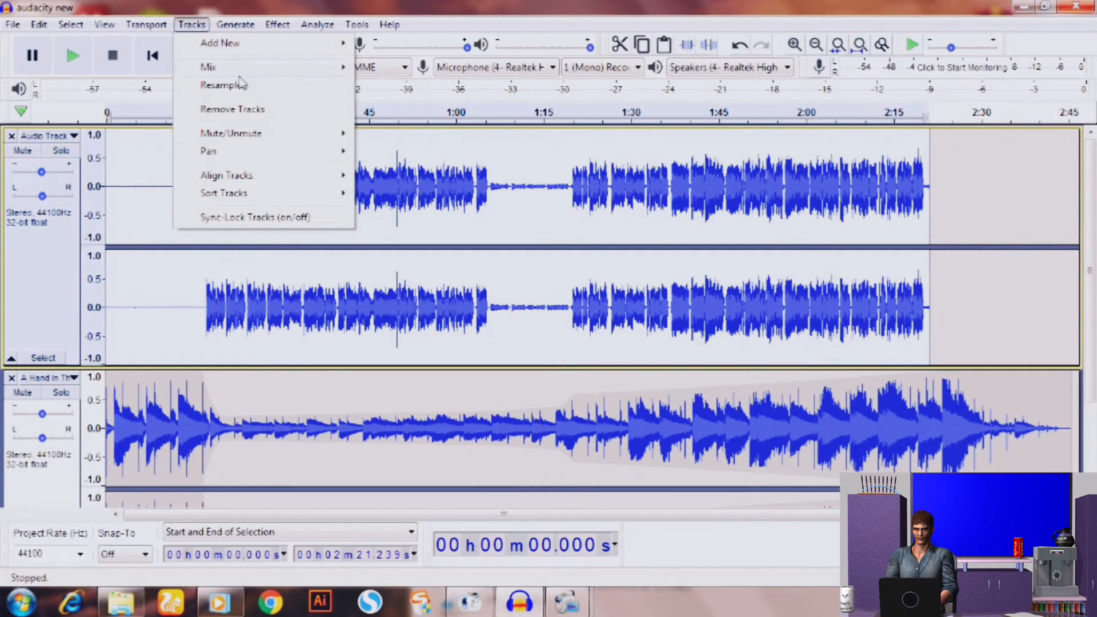
pyautogui.click(431, 89)
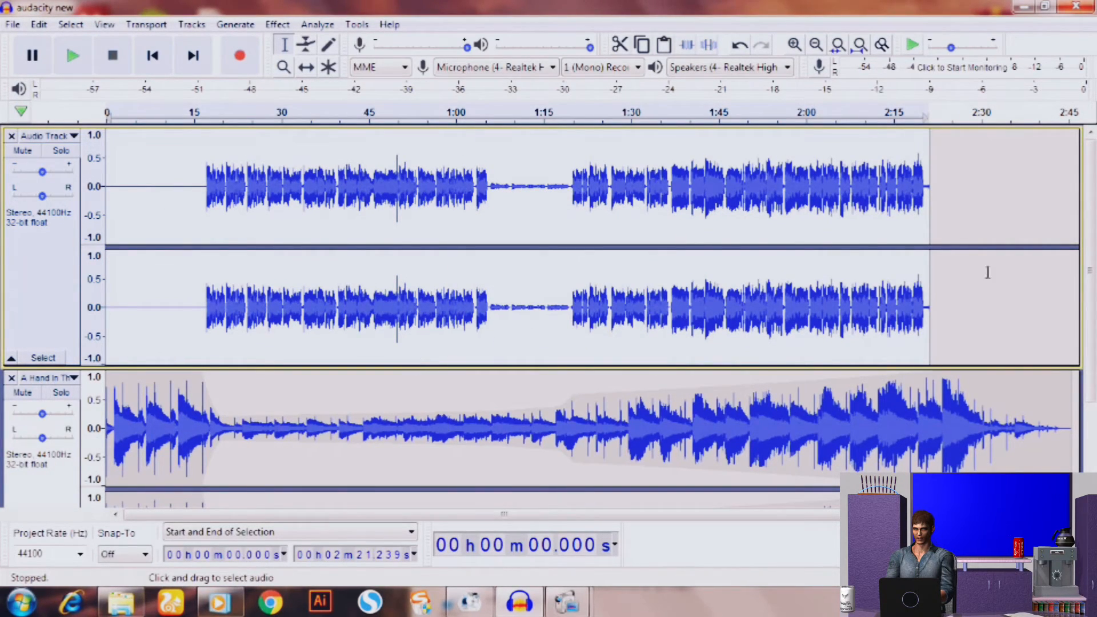
pyautogui.moveTo(1090, 314)
pyautogui.mouseDown()
pyautogui.moveTo(1090, 347)
pyautogui.moveTo(1090, 314)
pyautogui.mouseUp()
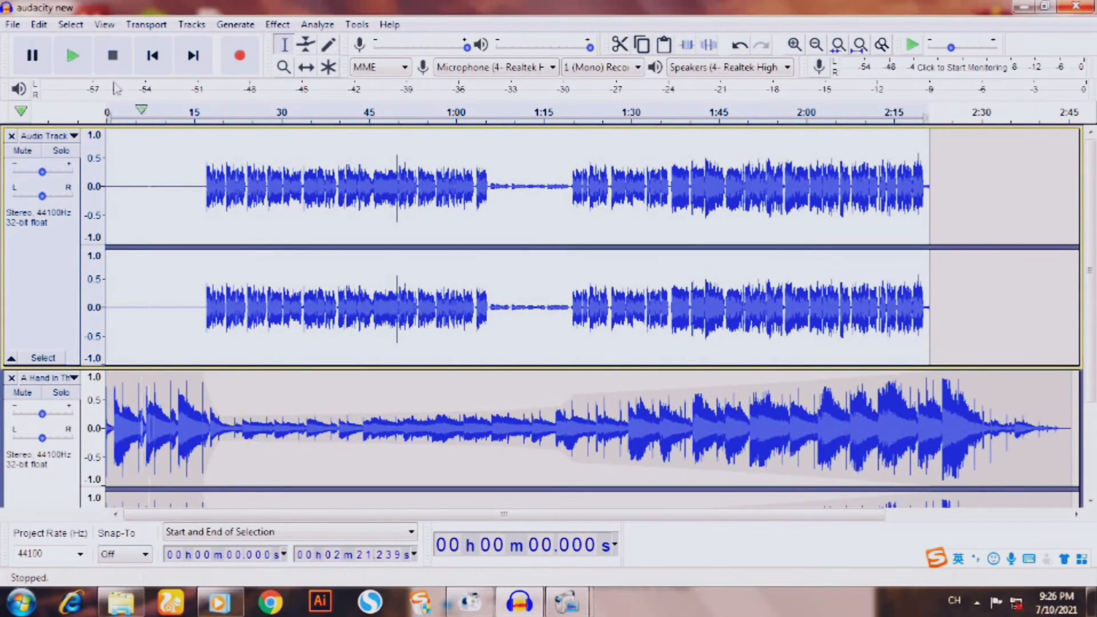
# Play the mix while lowering the playback volume to its minimum, stop it, and set the playback volume close to maximum
pyautogui.click(82, 63)
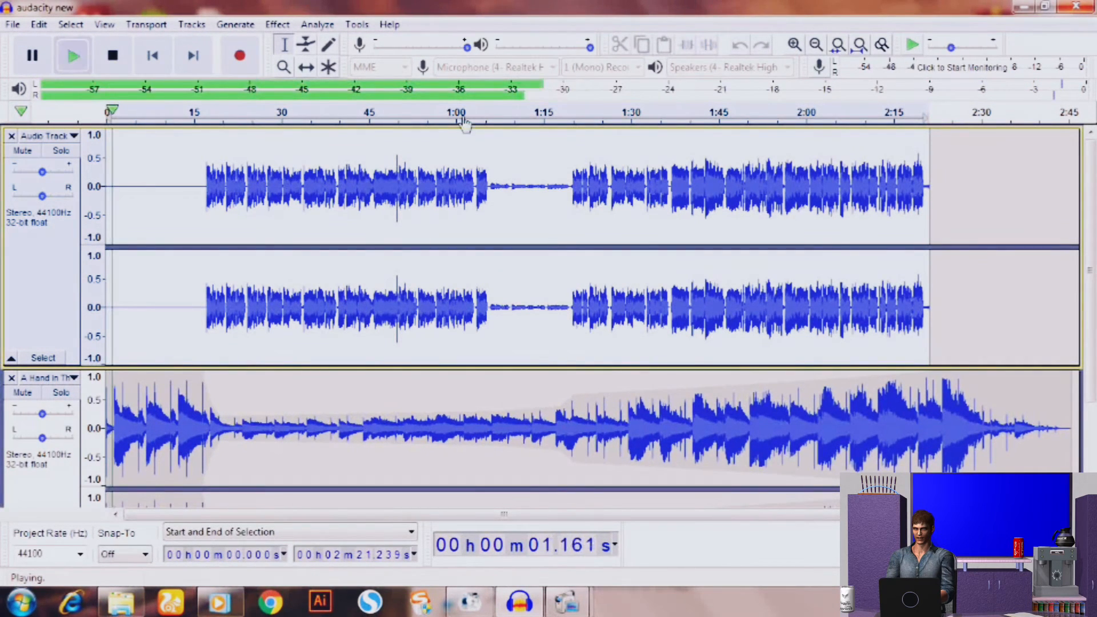
pyautogui.moveTo(590, 50); pyautogui.dragTo(565, 54)
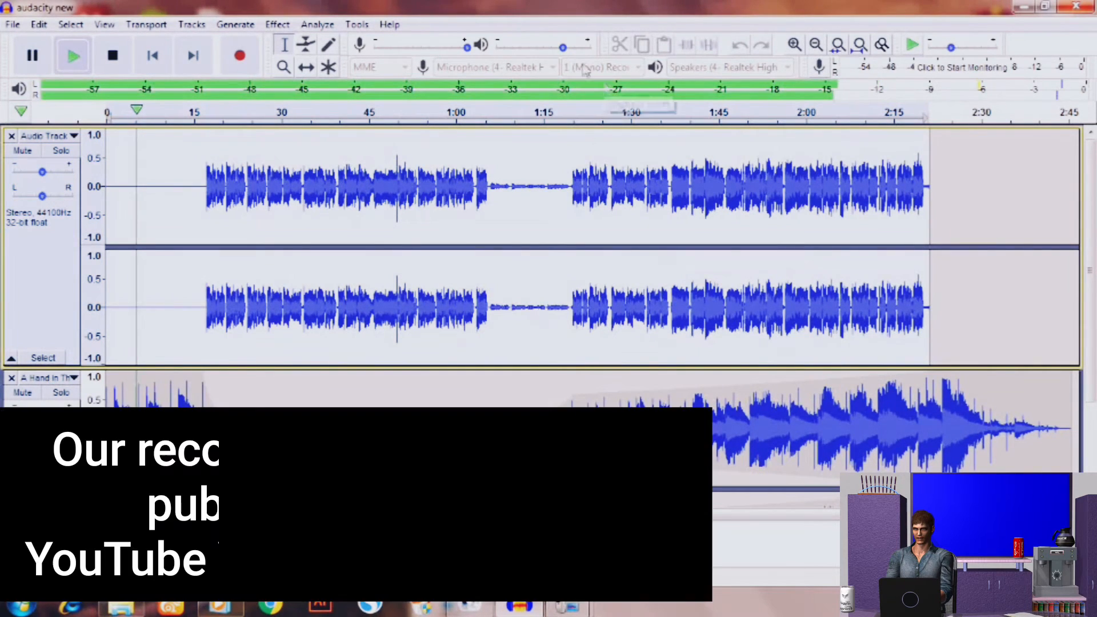
pyautogui.moveTo(563, 47); pyautogui.dragTo(536, 53)
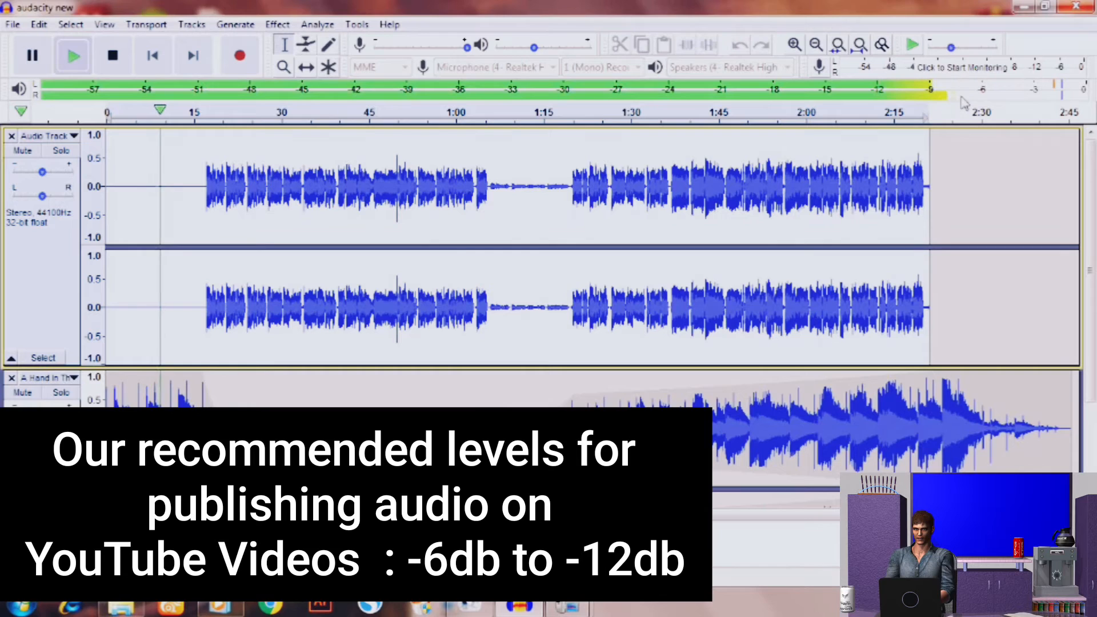
pyautogui.moveTo(535, 47); pyautogui.dragTo(495, 47)
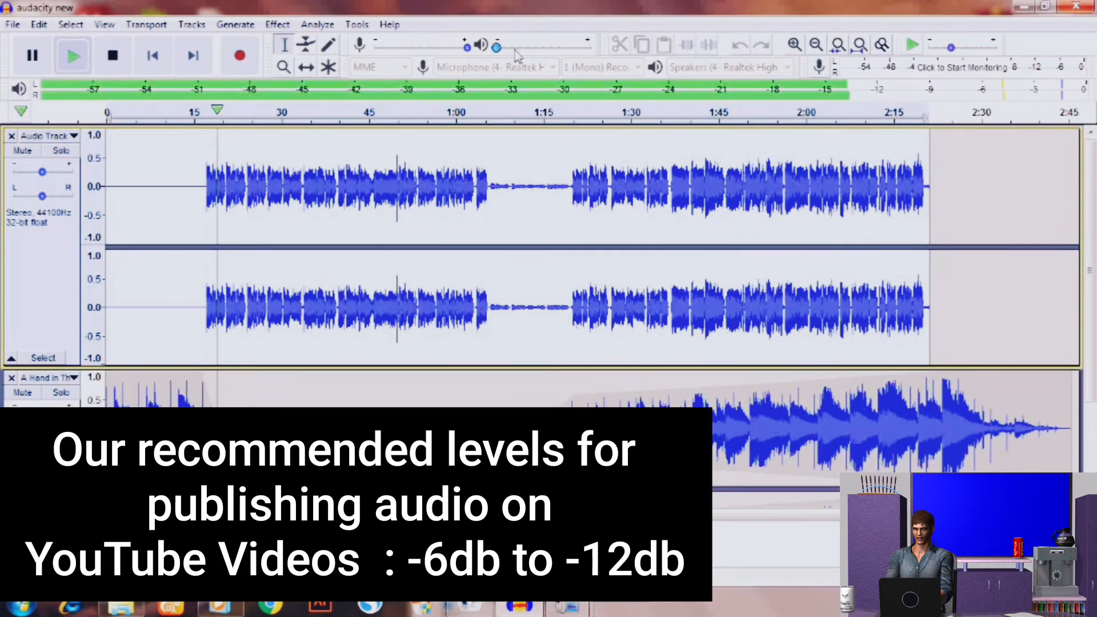
pyautogui.moveTo(498, 48)
pyautogui.mouseDown()
pyautogui.moveTo(508, 56)
pyautogui.moveTo(491, 56)
pyautogui.mouseUp()
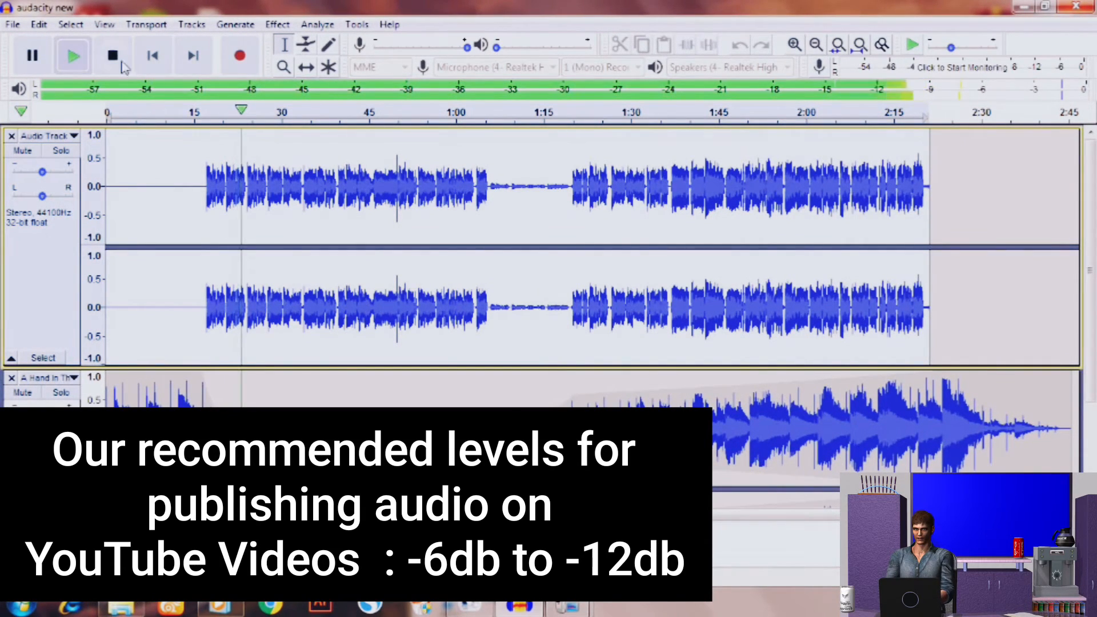
pyautogui.click(113, 57)
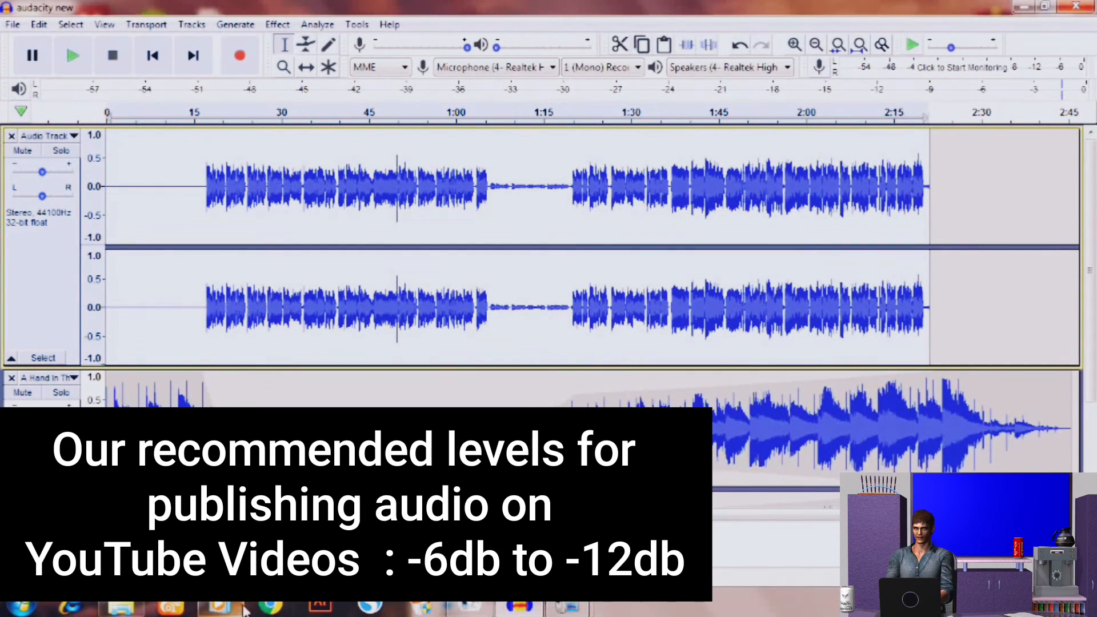
pyautogui.click(581, 48)
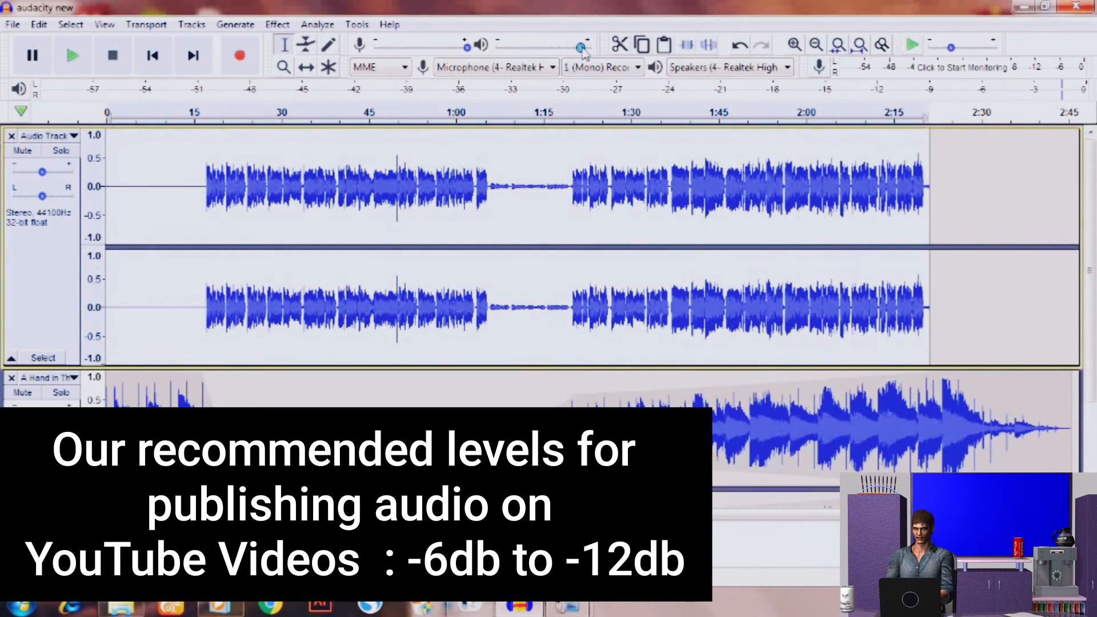
pyautogui.moveTo(1093, 285); pyautogui.dragTo(1096, 262)
# Amplify the selected stereo voice track by about 2 dB
pyautogui.click(272, 25)
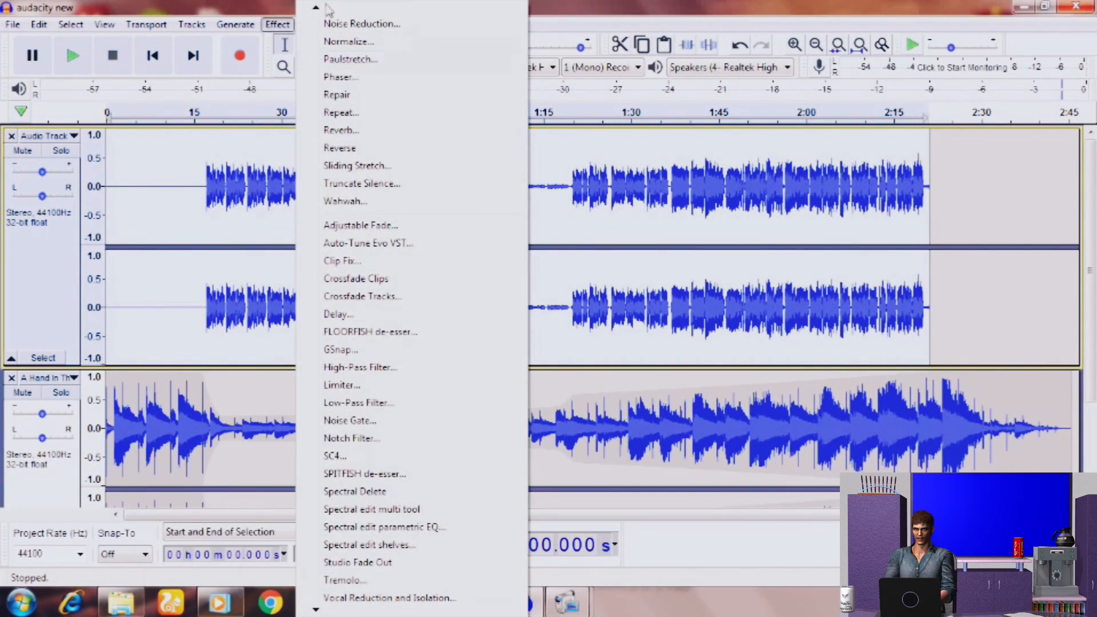
pyautogui.moveTo(318, 9)
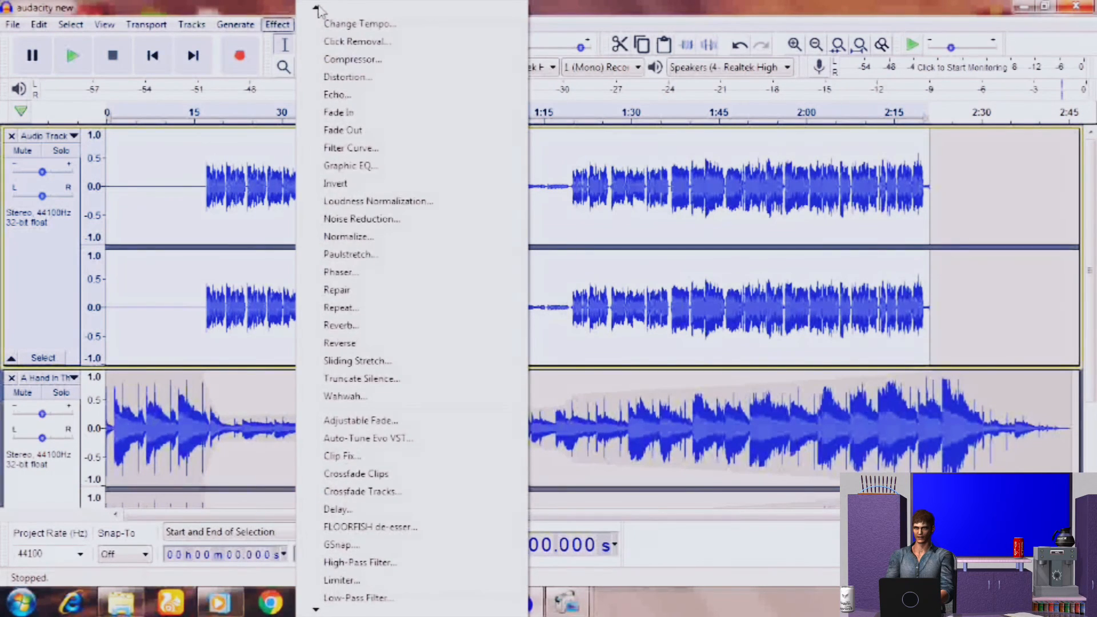
pyautogui.click(343, 49)
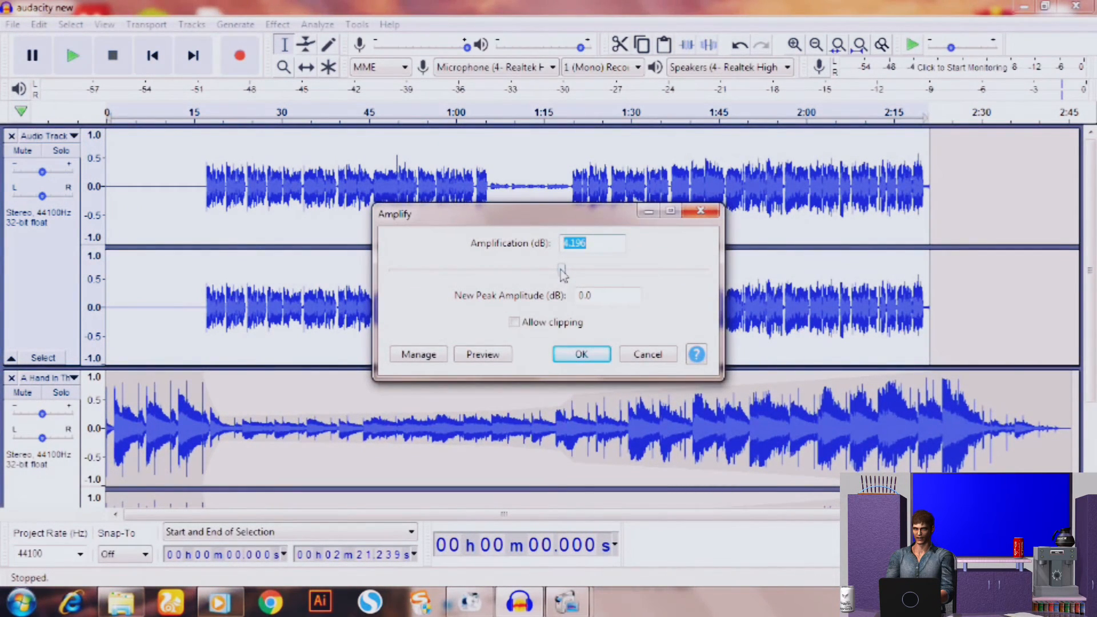
pyautogui.moveTo(562, 273)
pyautogui.mouseDown()
pyautogui.moveTo(544, 276)
pyautogui.moveTo(566, 277)
pyautogui.moveTo(555, 279)
pyautogui.mouseUp()
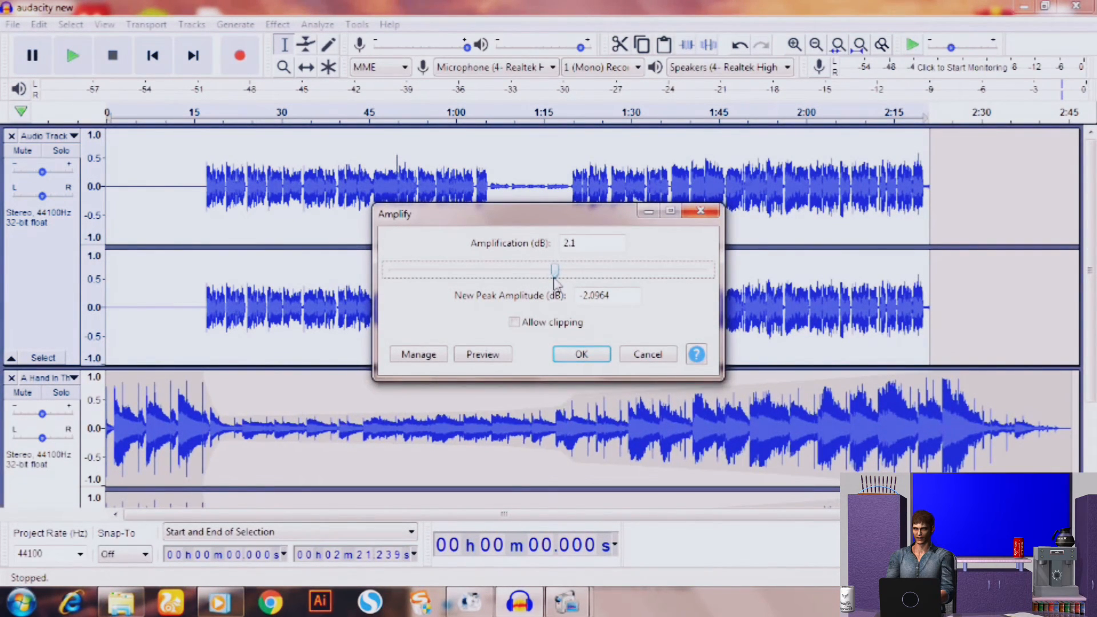
pyautogui.click(581, 353)
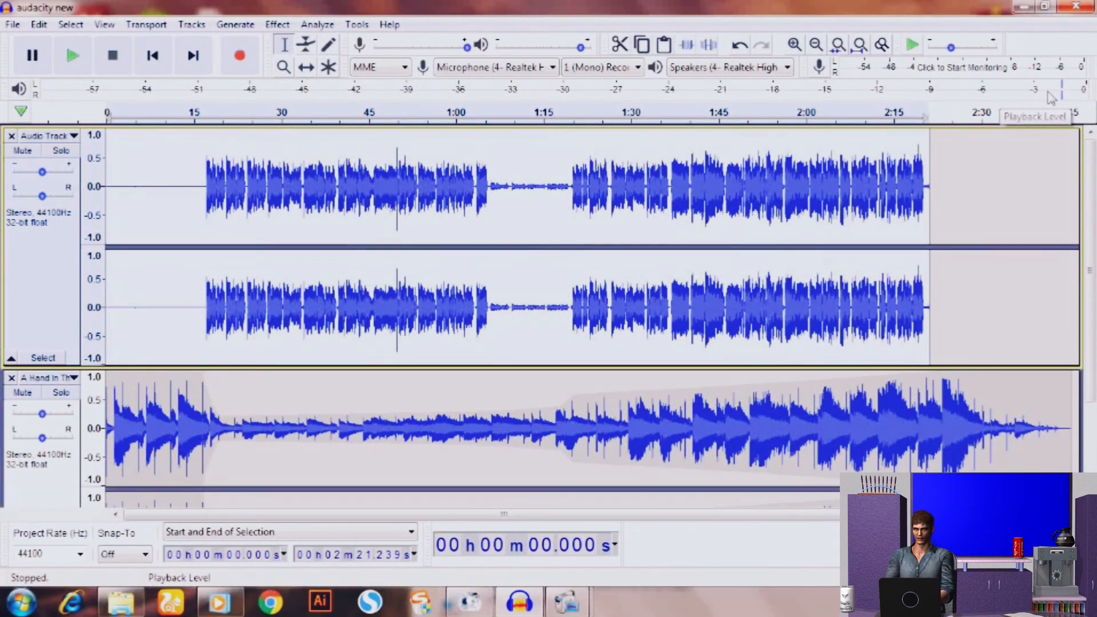
# Reduce the stereo voice track's level with Amplify set to about -2.1 dB
pyautogui.click(278, 24)
pyautogui.click(346, 45)
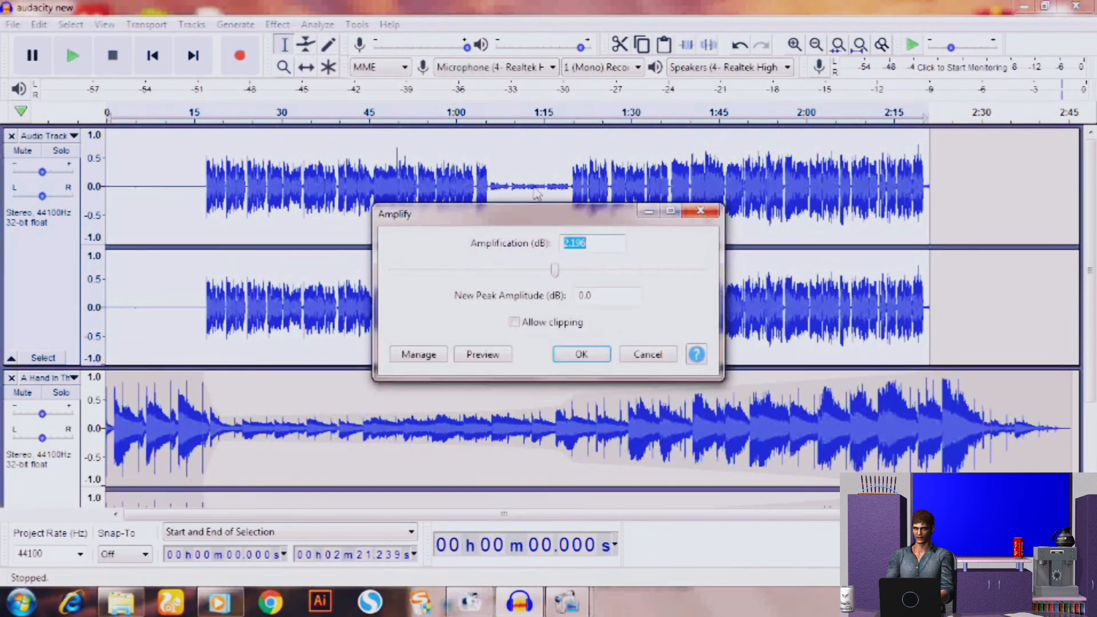
pyautogui.moveTo(554, 271); pyautogui.dragTo(544, 277)
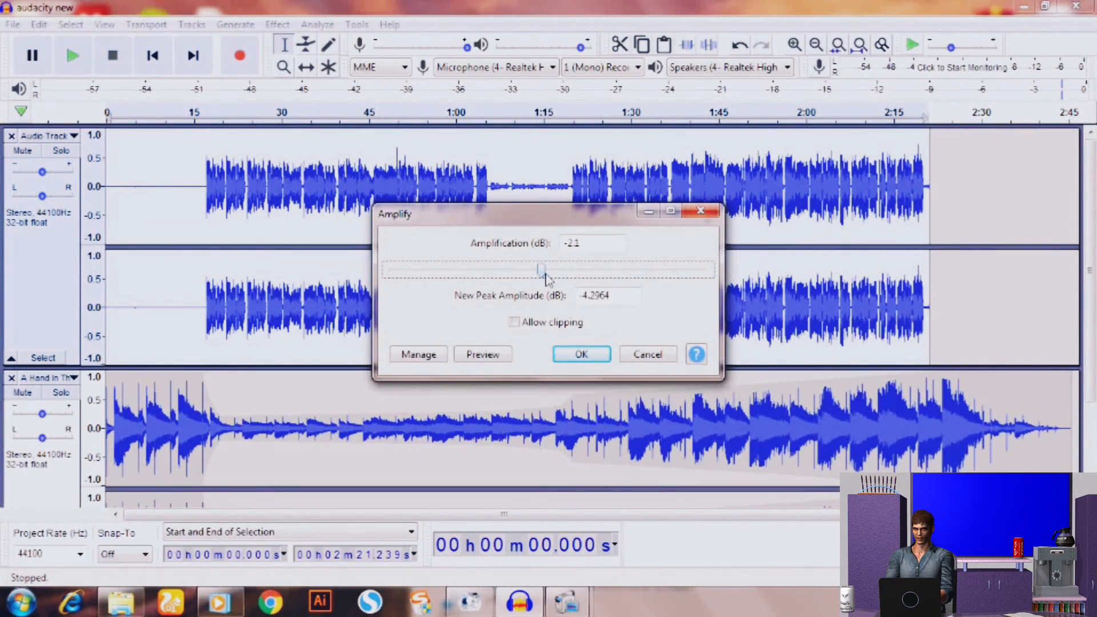
pyautogui.click(581, 354)
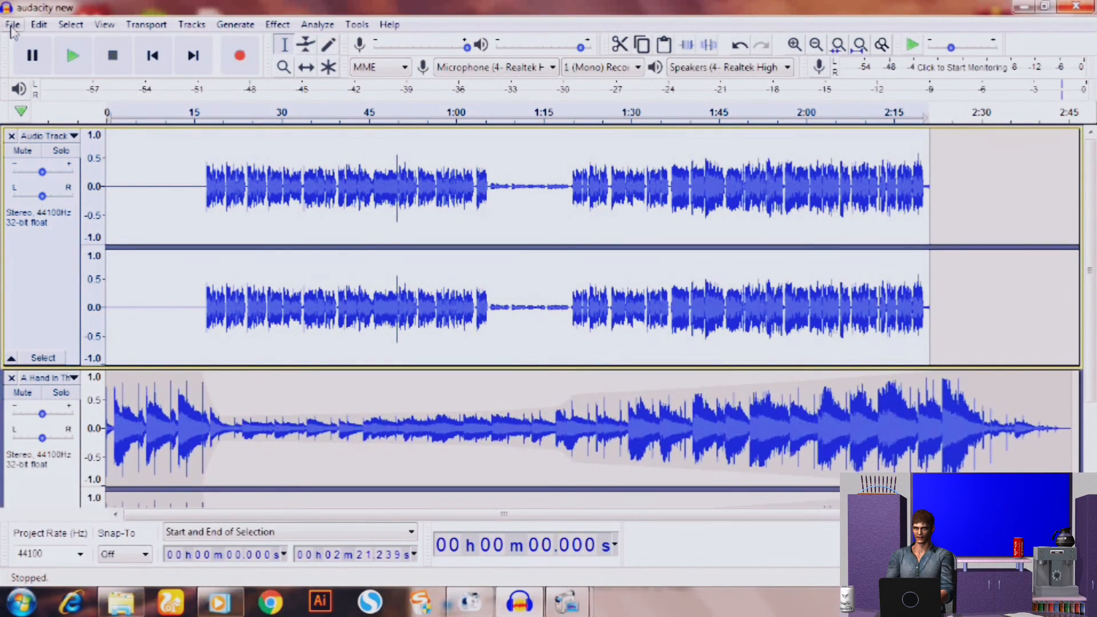
# Export the project as an MP3 named "audacity new" to the Desktop and accept the metadata tags
pyautogui.click(13, 25)
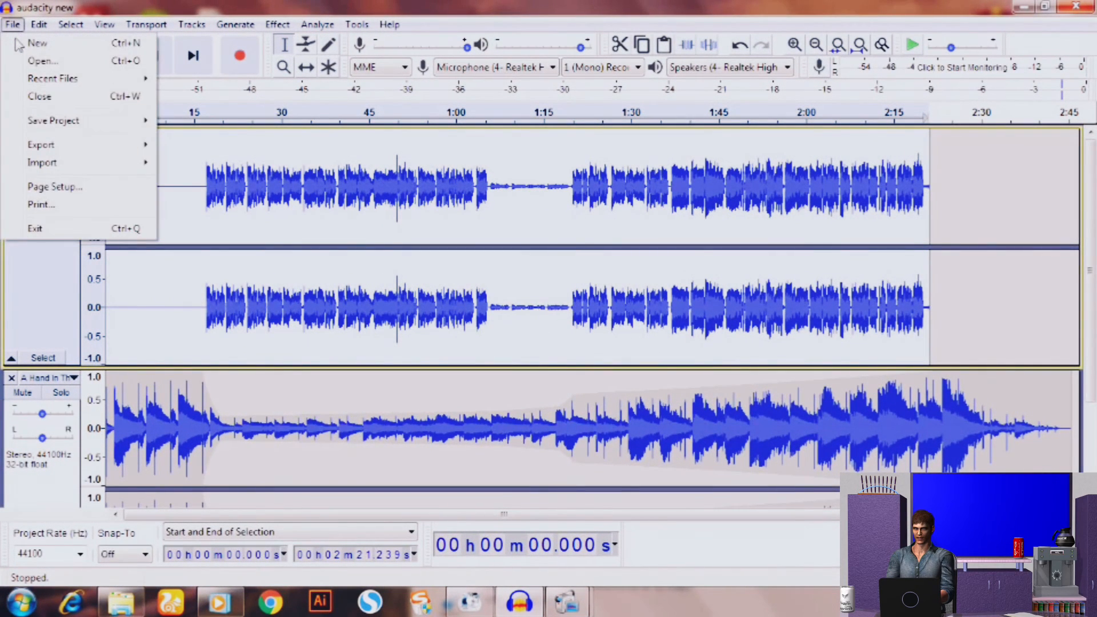
pyautogui.moveTo(50, 148)
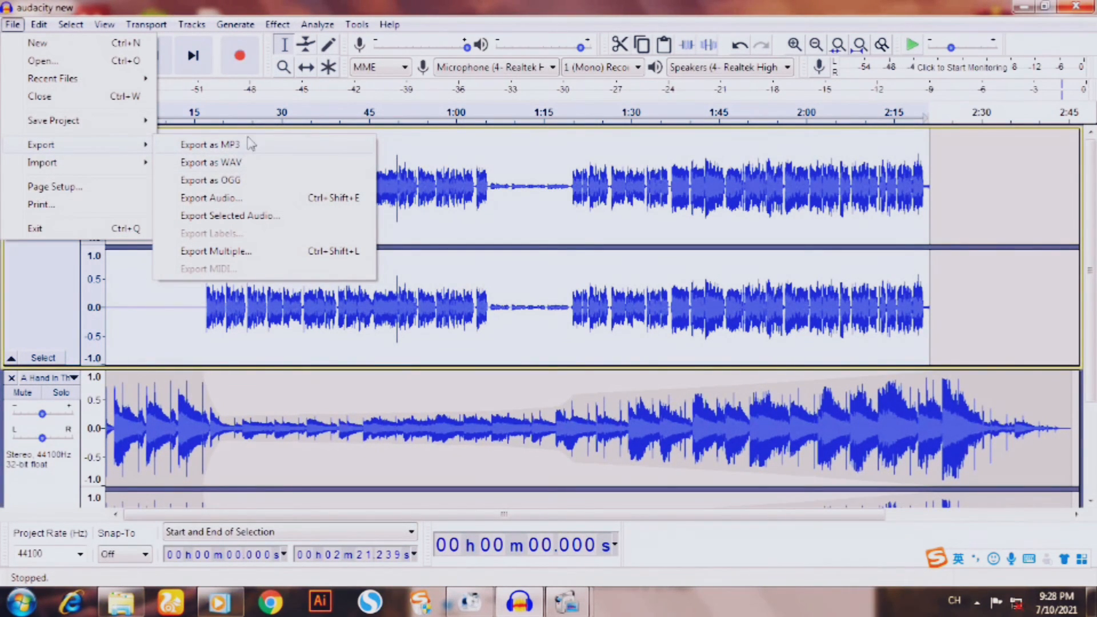
pyautogui.click(255, 150)
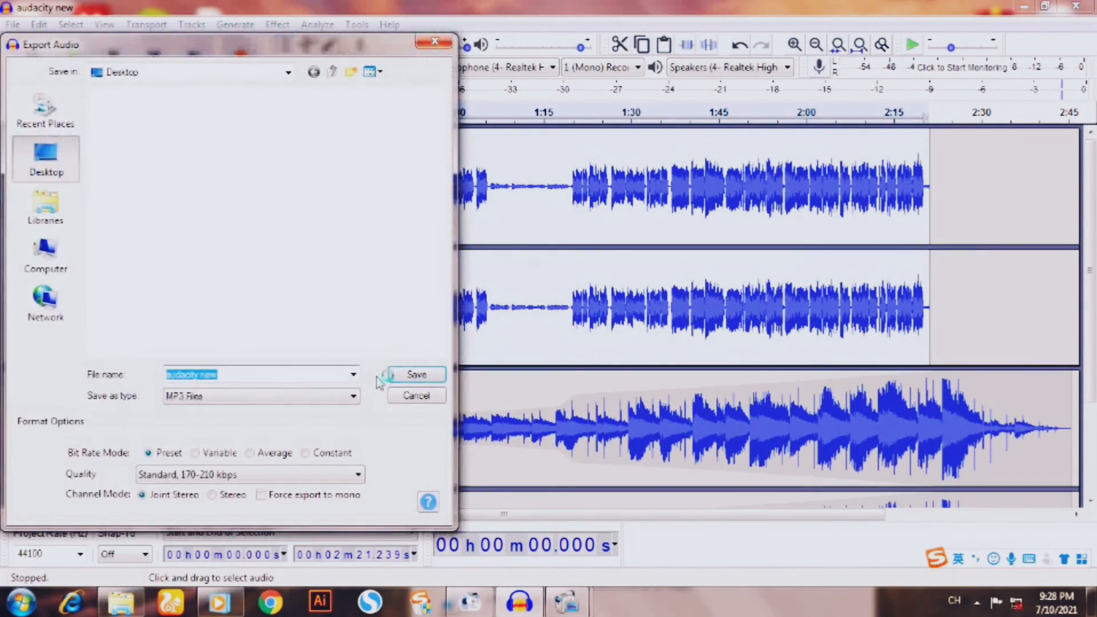
pyautogui.click(434, 377)
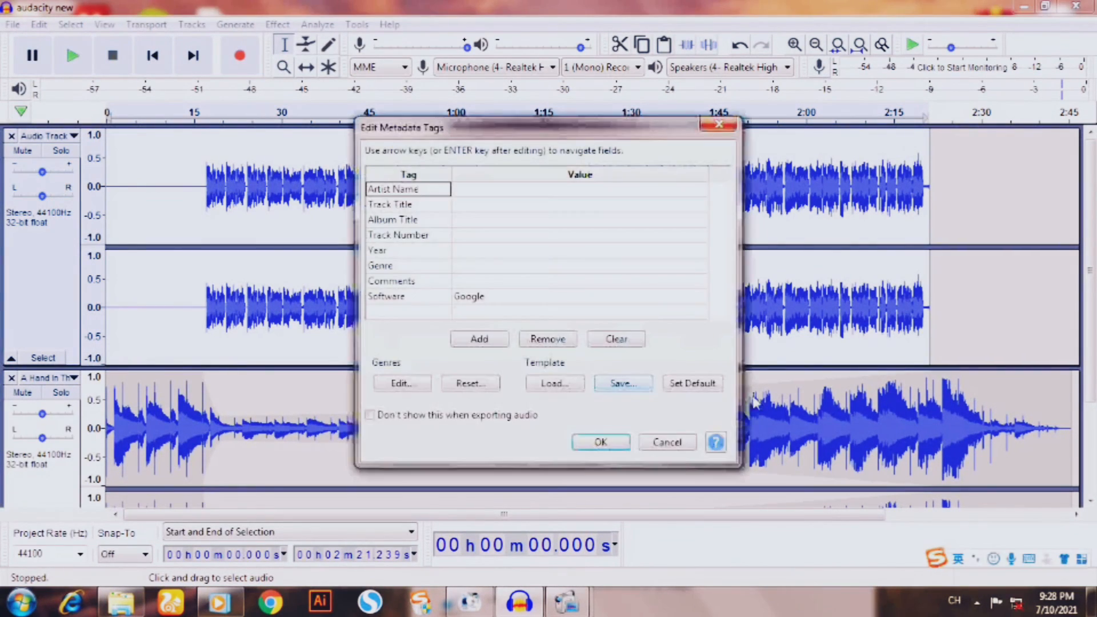
pyautogui.click(615, 443)
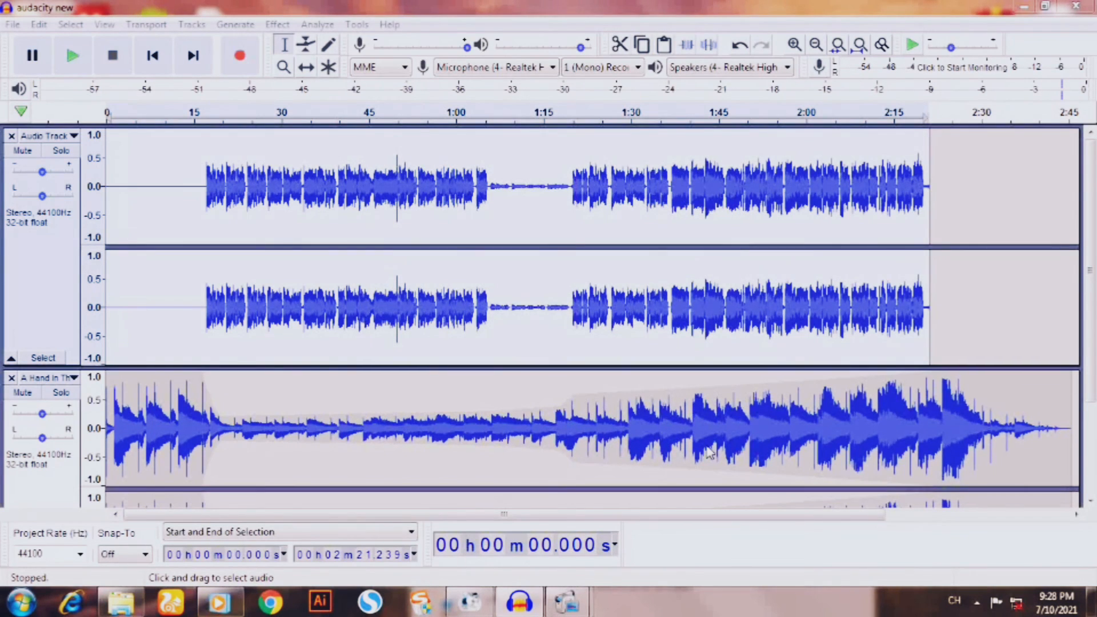